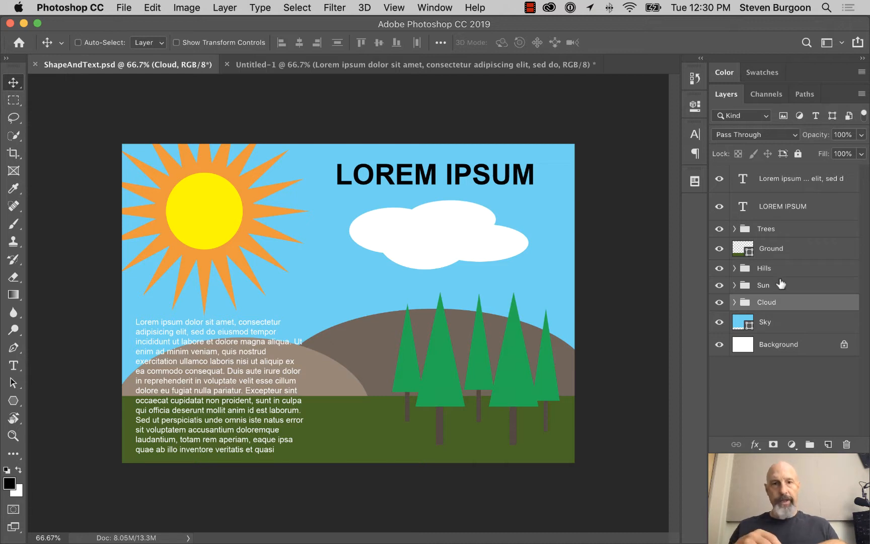
Move the Ground rectangle up across the sun and cloud, and shift the Sky rectangle up and to the right.
{"action": "left_click", "coordinate": [783, 250]}
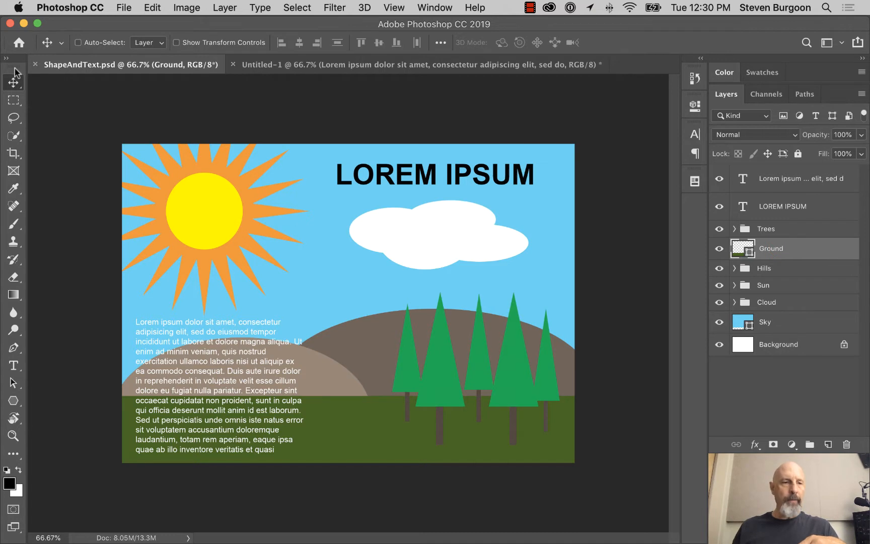
{"action": "left_click_drag", "start_coordinate": [381, 387], "coordinate": [409, 226]}
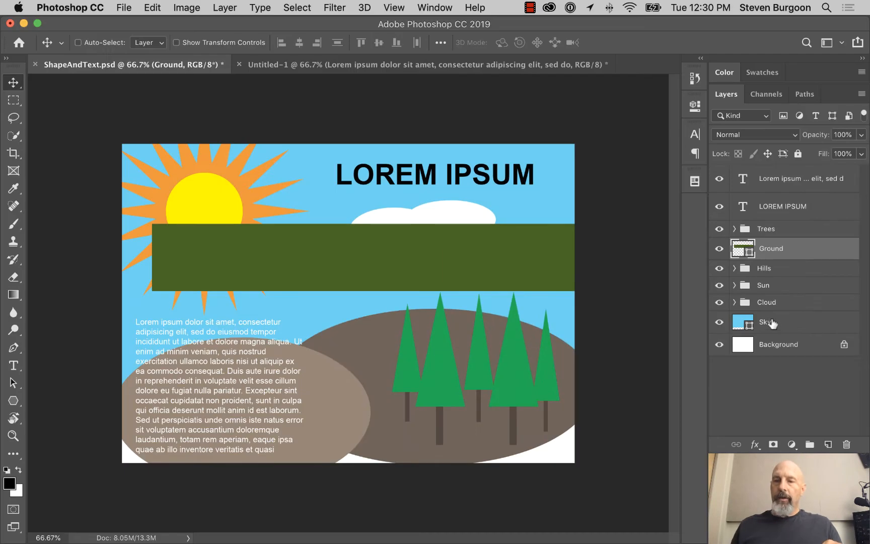
{"action": "left_click", "coordinate": [770, 323]}
{"action": "left_click_drag", "start_coordinate": [300, 196], "coordinate": [449, 111]}
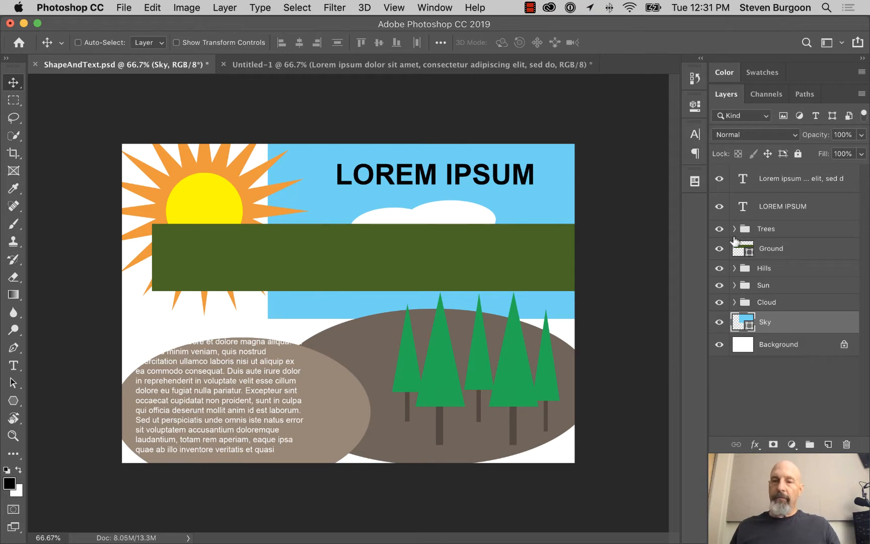
Expand the Trees group and move the Tree 1 group up and left over the green ground band.
{"action": "left_click", "coordinate": [734, 229]}
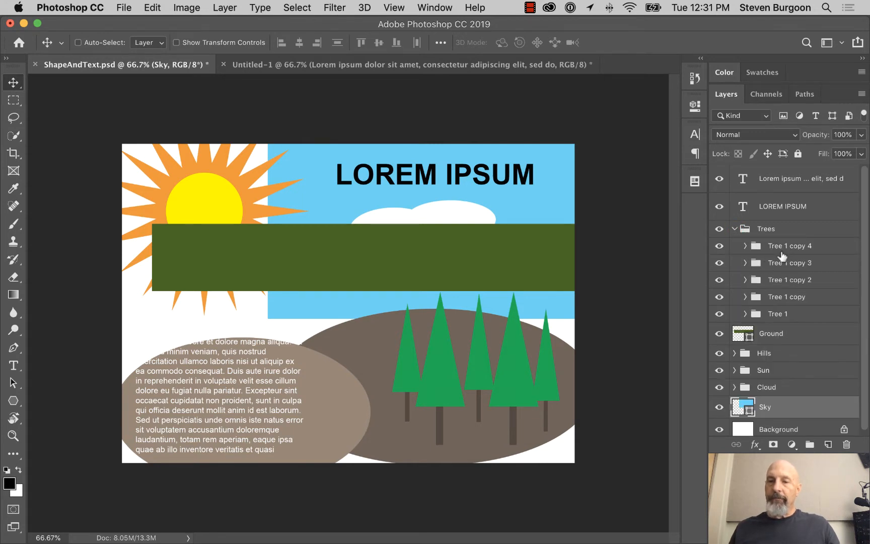
{"action": "left_click", "coordinate": [756, 318]}
{"action": "left_click_drag", "start_coordinate": [451, 368], "coordinate": [262, 222]}
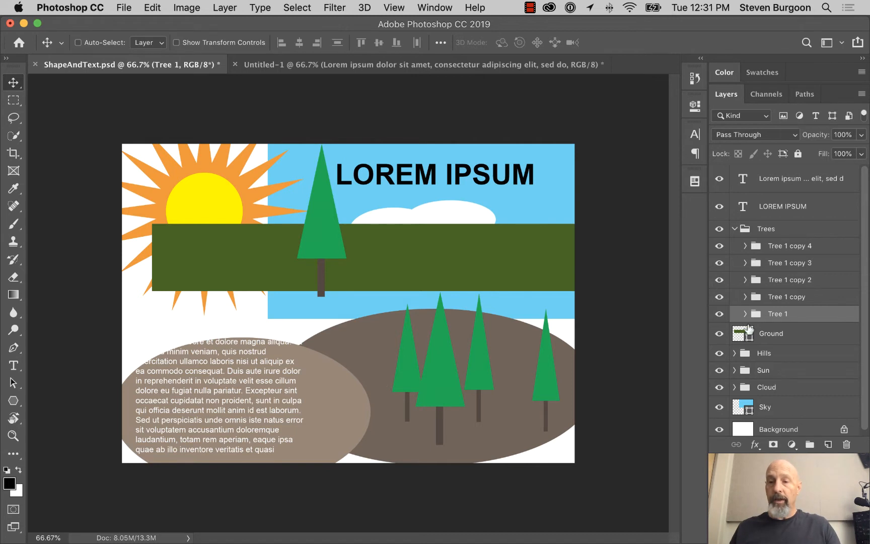
Examine which parts of the tree the Polygon 2 and Rectangle 1 layers form by toggling their visibility.
{"action": "left_click", "coordinate": [745, 314]}
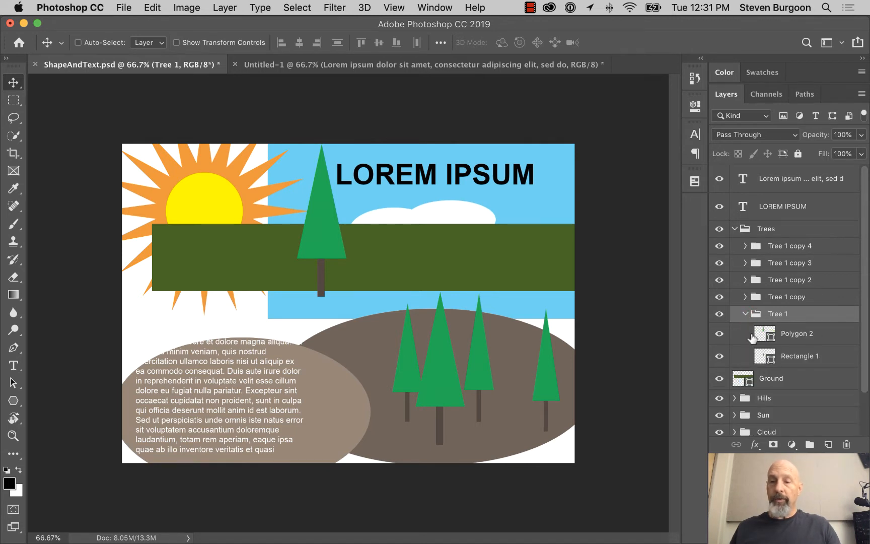
{"action": "left_click", "coordinate": [719, 334]}
{"action": "left_click", "coordinate": [719, 333]}
{"action": "left_click", "coordinate": [719, 333]}
{"action": "left_click", "coordinate": [719, 334]}
{"action": "left_click", "coordinate": [719, 334]}
{"action": "left_click", "coordinate": [719, 334]}
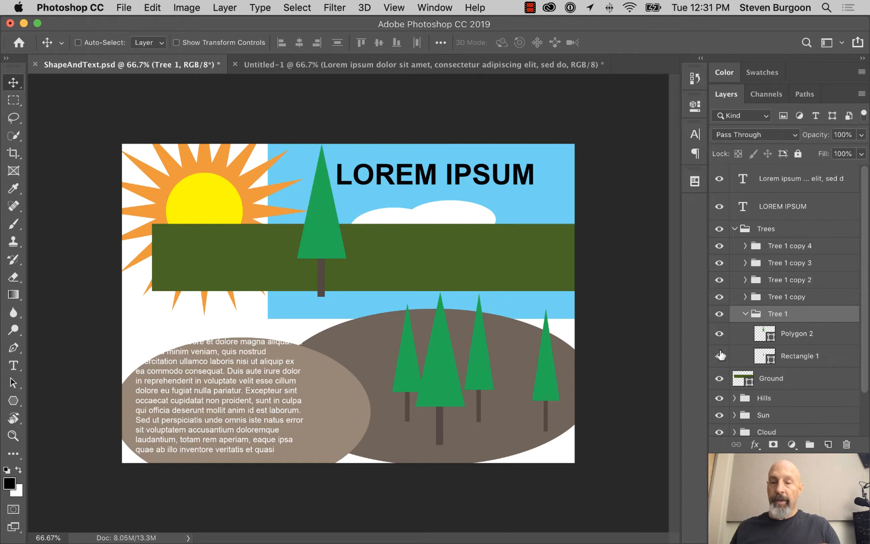
{"action": "left_click", "coordinate": [719, 355]}
{"action": "left_click", "coordinate": [718, 355]}
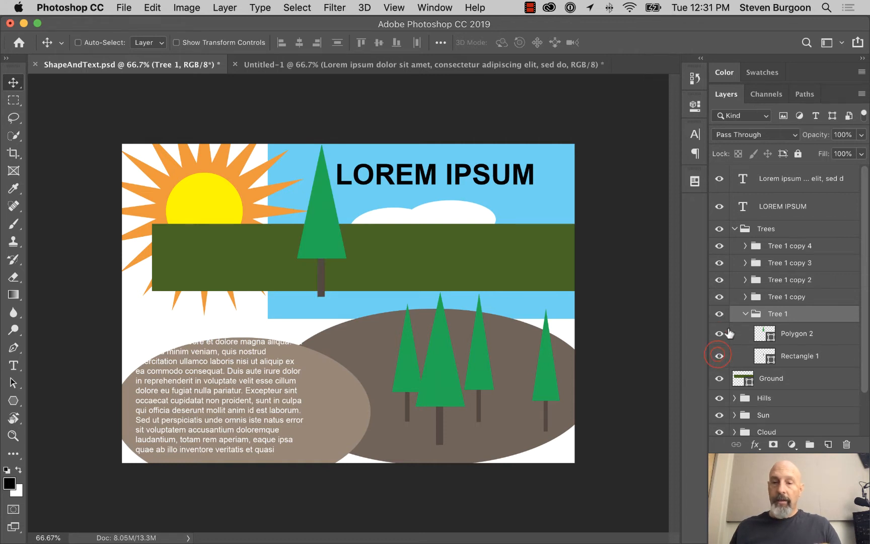
Duplicate the Tree 1 group a short distance to the right of the original tree and collapse the Trees group.
{"action": "left_click", "coordinate": [744, 313]}
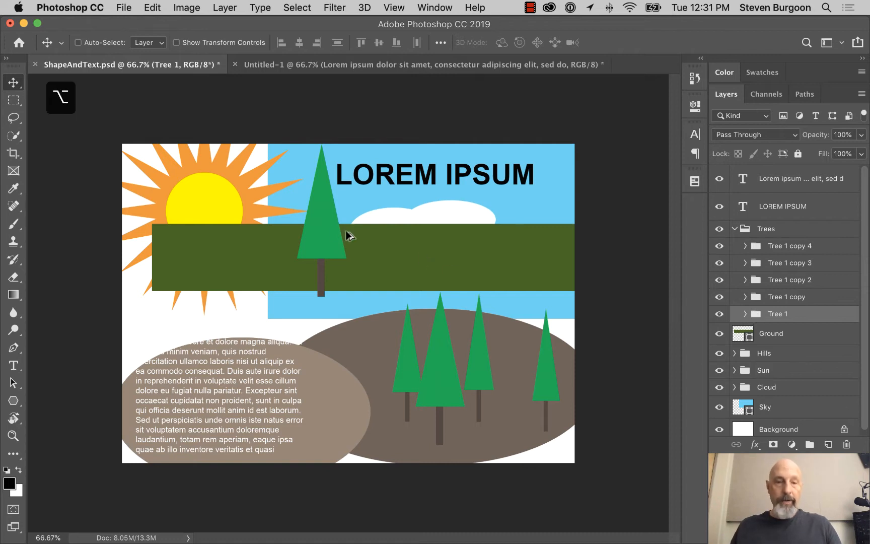
{"action": "left_click_drag", "start_coordinate": [332, 228], "coordinate": [420, 233]}
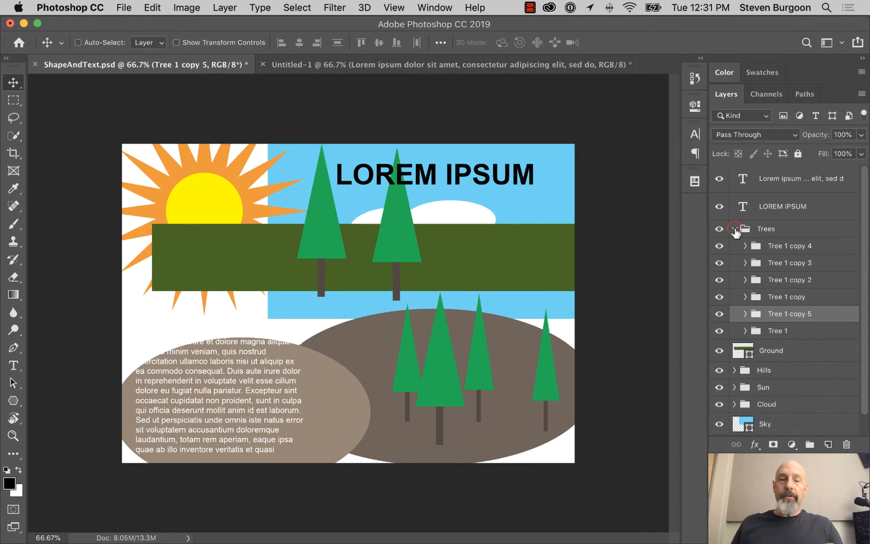
{"action": "left_click", "coordinate": [733, 229]}
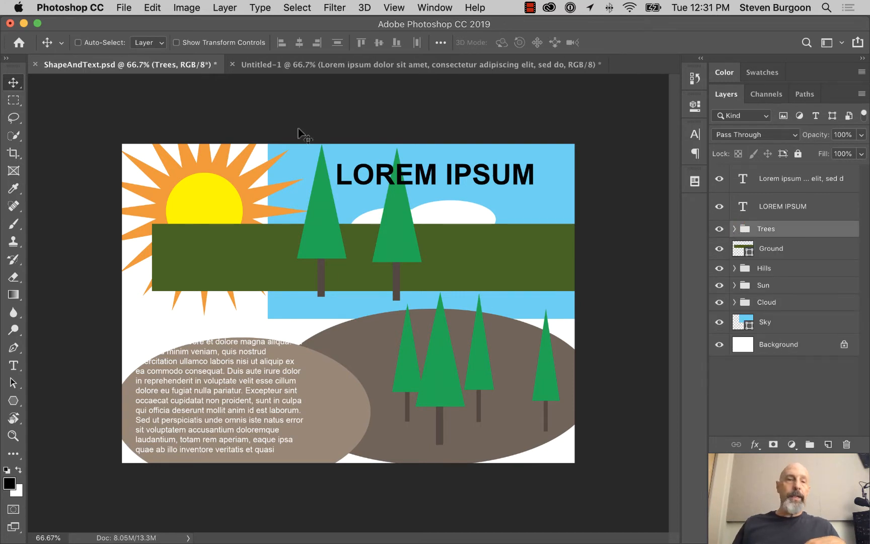
Create a new document from the Default Photoshop Size preset, 7 x 5 in at 300 ppi.
{"action": "left_click", "coordinate": [124, 8]}
{"action": "left_click", "coordinate": [125, 24]}
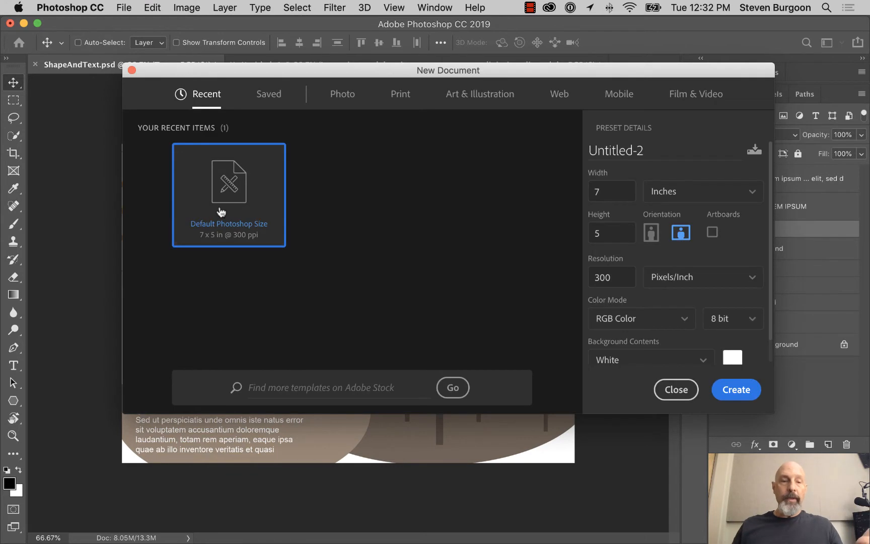
{"action": "left_click", "coordinate": [740, 389]}
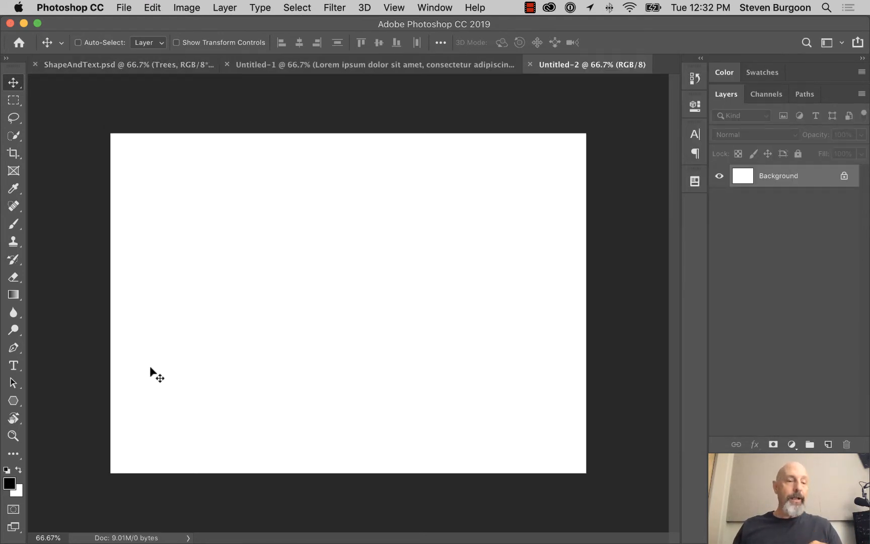
Draw an ellipse about 1452 px wide and 853 px high across the middle of the canvas.
{"action": "left_click", "coordinate": [12, 403]}
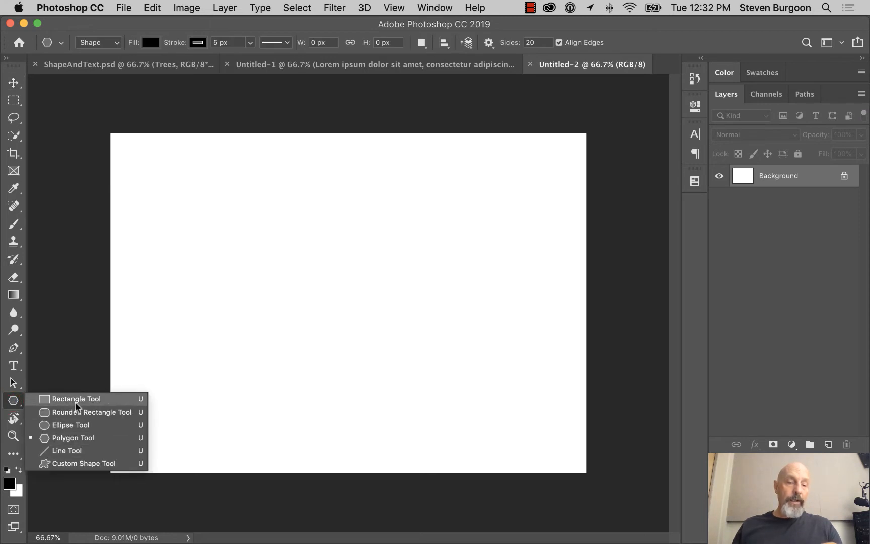
{"action": "left_click", "coordinate": [79, 429]}
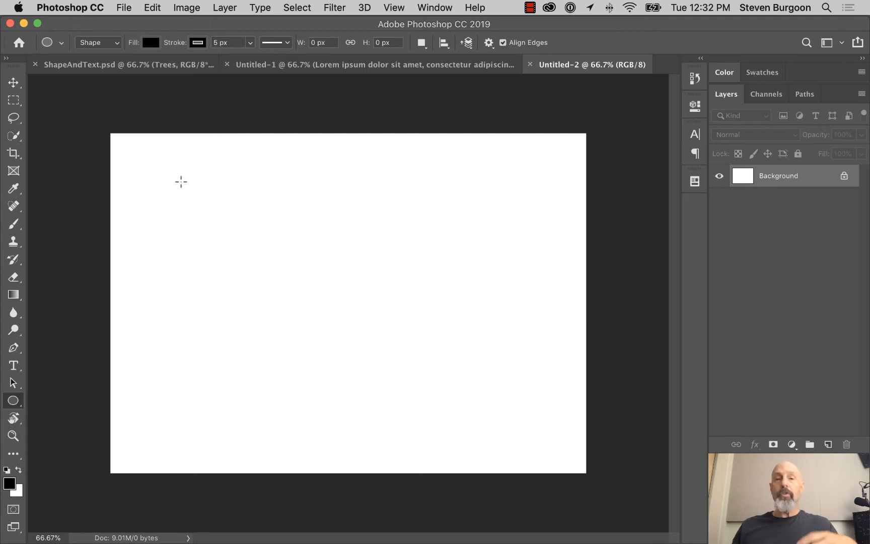
{"action": "left_click_drag", "start_coordinate": [191, 197], "coordinate": [518, 391]}
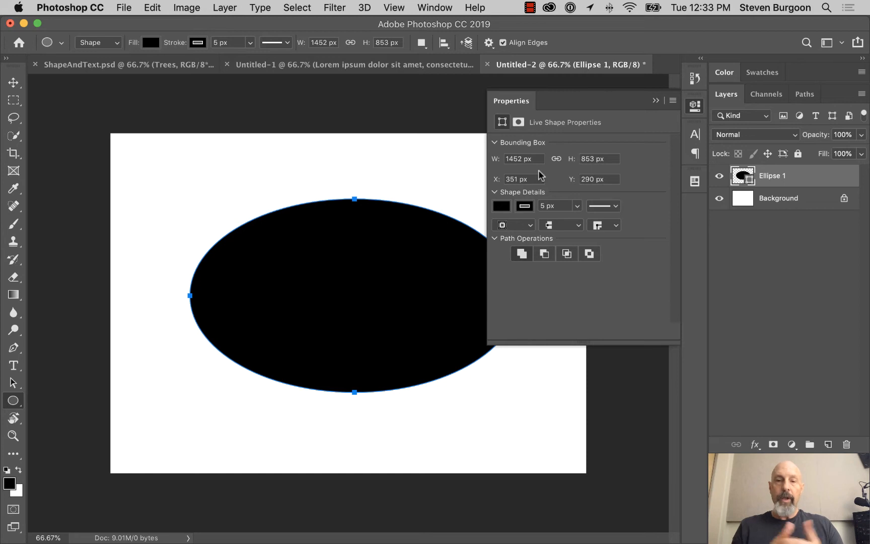
Set the ellipse's fill to light cyan and its stroke width to 12 px.
{"action": "left_click", "coordinate": [501, 206]}
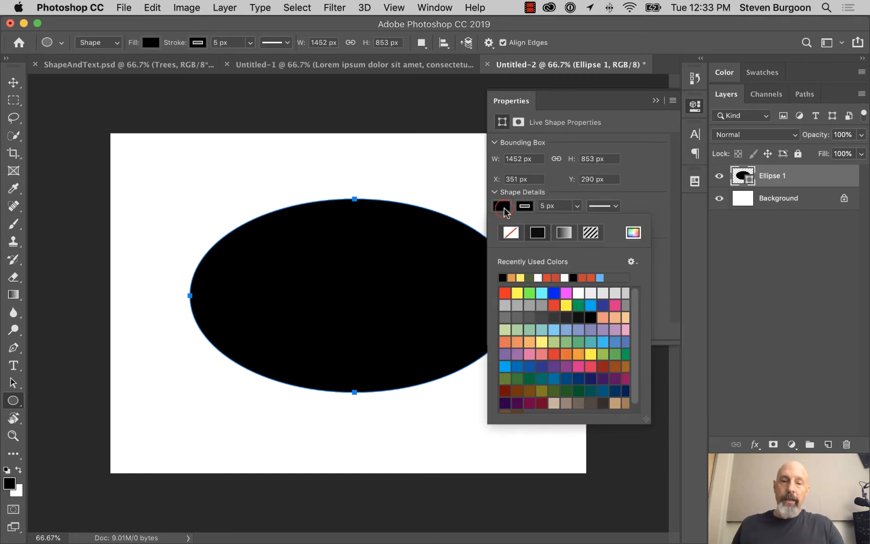
{"action": "left_click", "coordinate": [541, 292]}
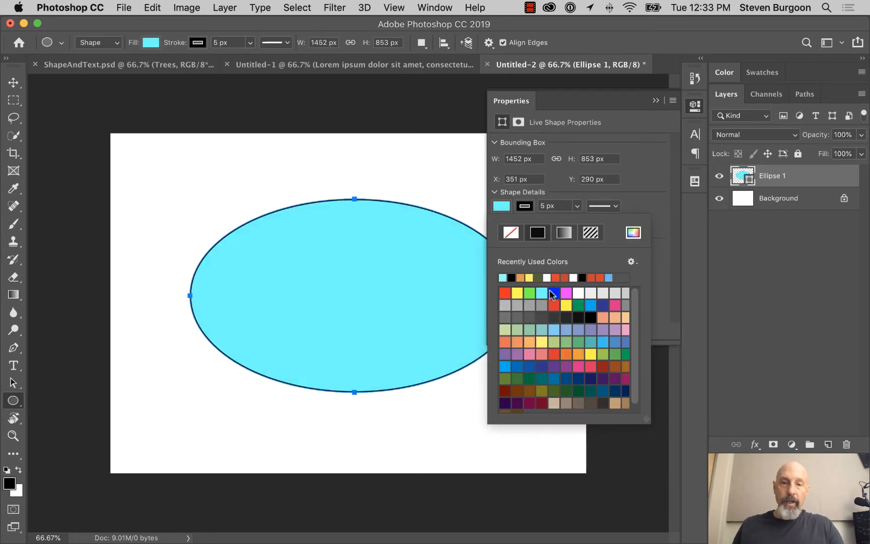
{"action": "left_click", "coordinate": [546, 206]}
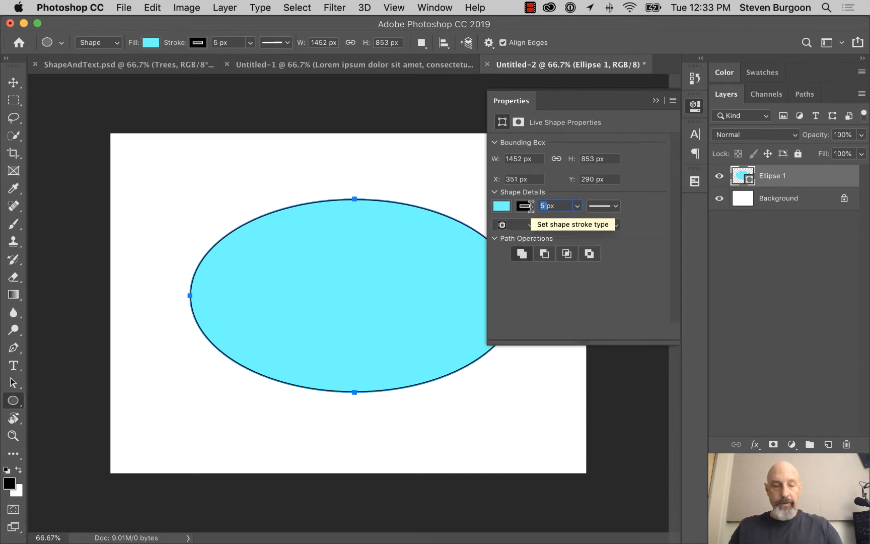
{"action": "type", "text": "12"}
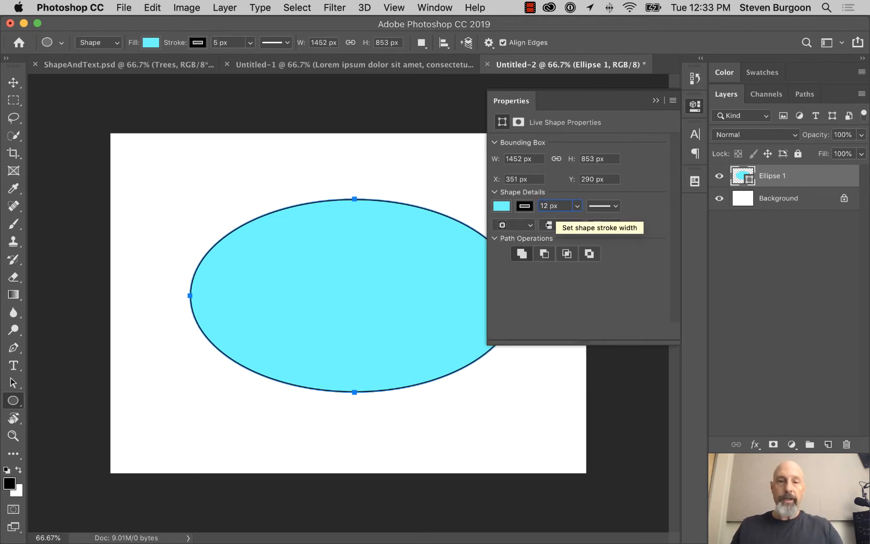
{"action": "key", "text": "Return"}
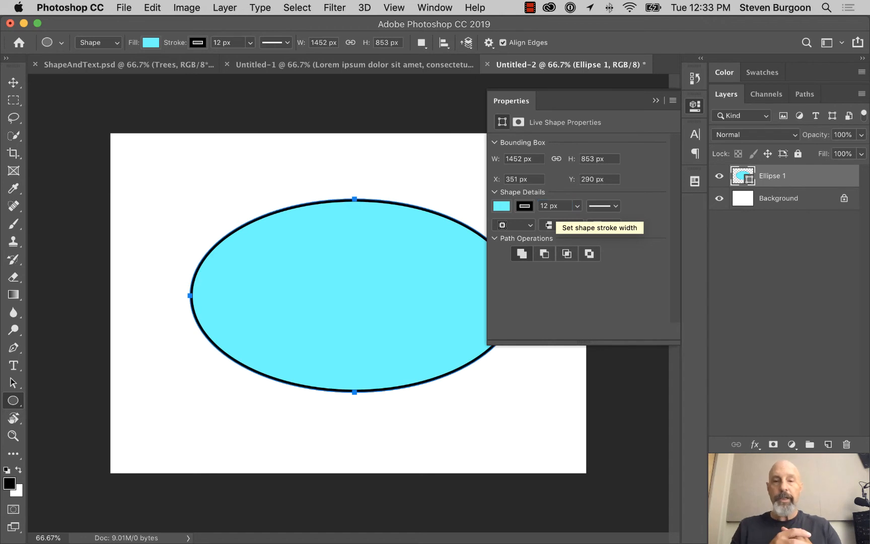
{"action": "key", "text": "Tab"}
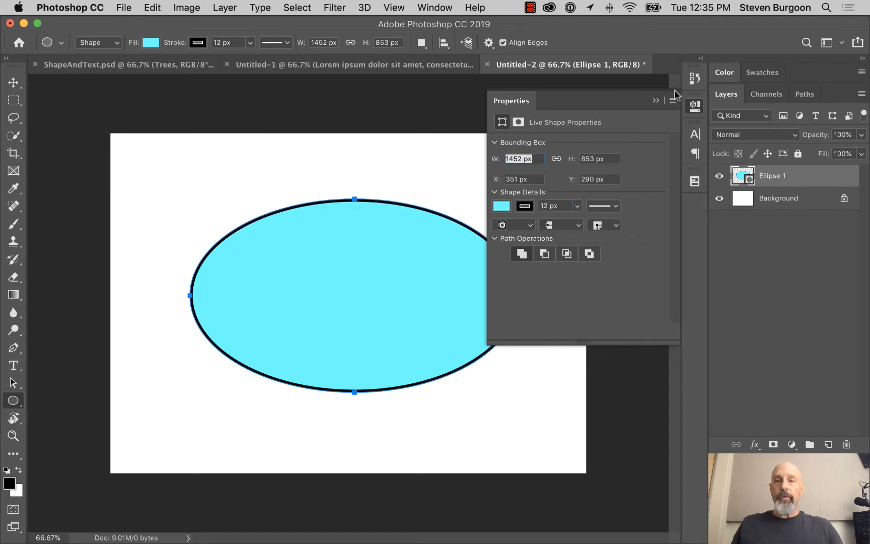
{"action": "left_click", "coordinate": [660, 101]}
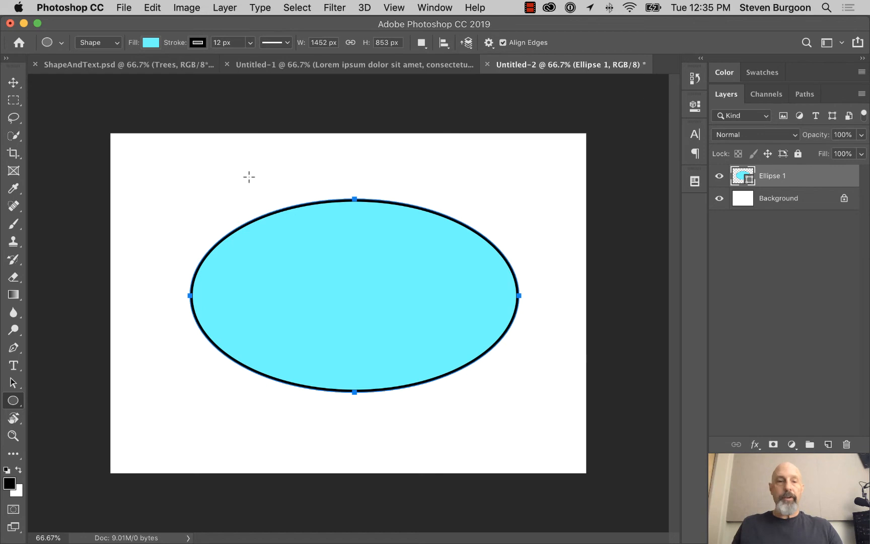
Create a second ellipse of exactly 1000 px by 500 px, starting at the canvas's upper left.
{"action": "left_click", "coordinate": [182, 176]}
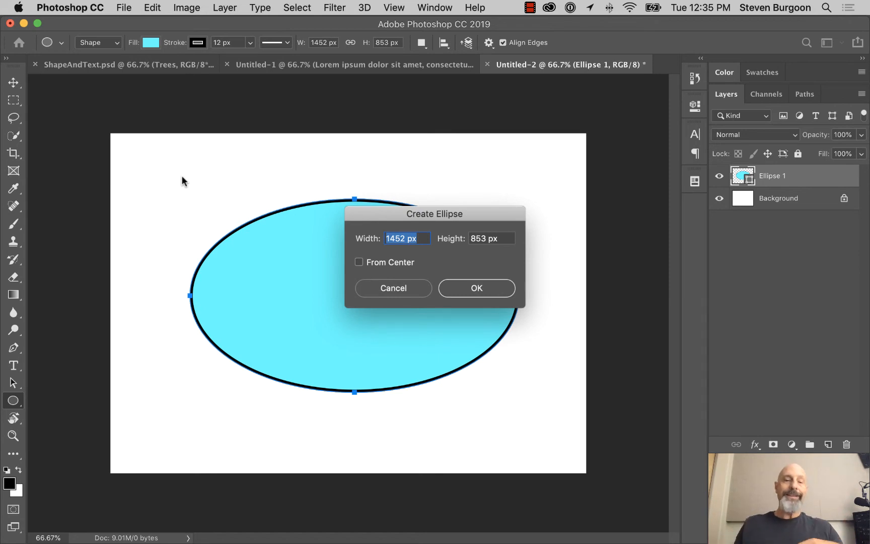
{"action": "left_click", "coordinate": [405, 235]}
{"action": "left_click_drag", "start_coordinate": [404, 234], "coordinate": [380, 240]}
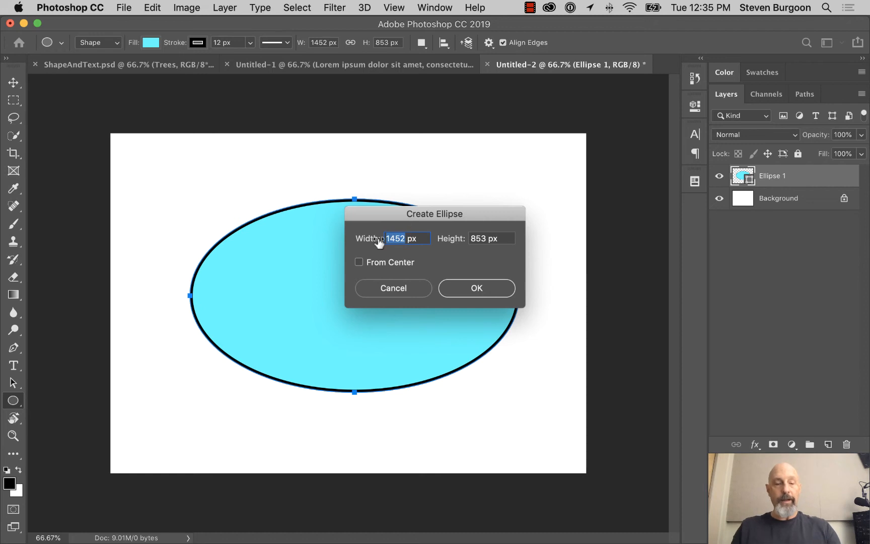
{"action": "type", "text": "1000"}
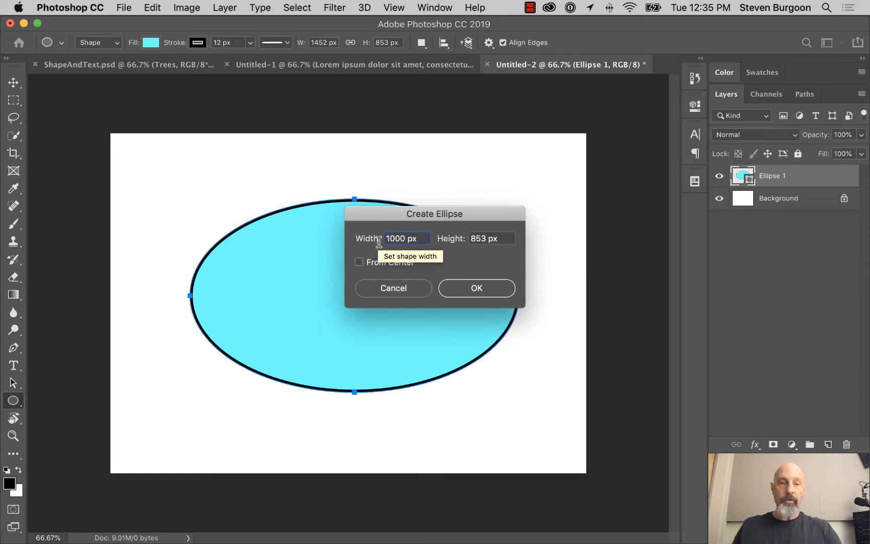
{"action": "left_click_drag", "start_coordinate": [486, 238], "coordinate": [471, 239]}
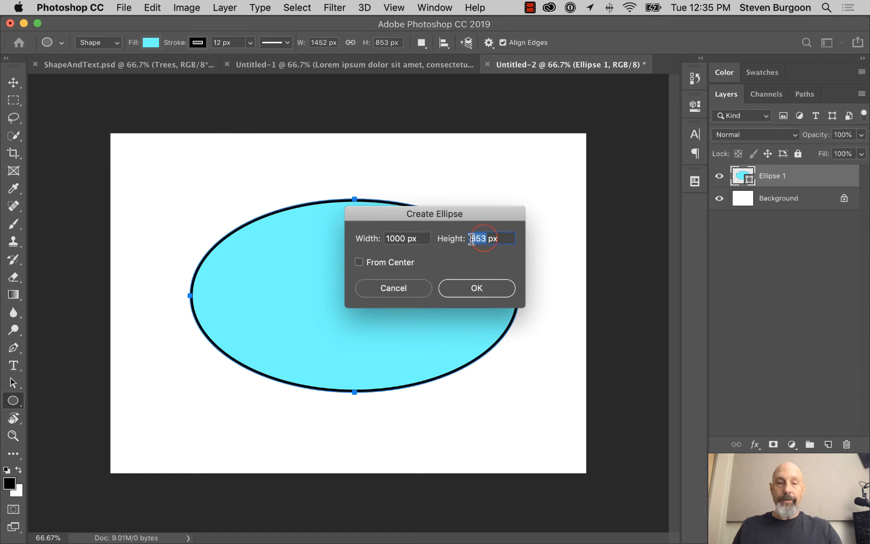
{"action": "type", "text": "500"}
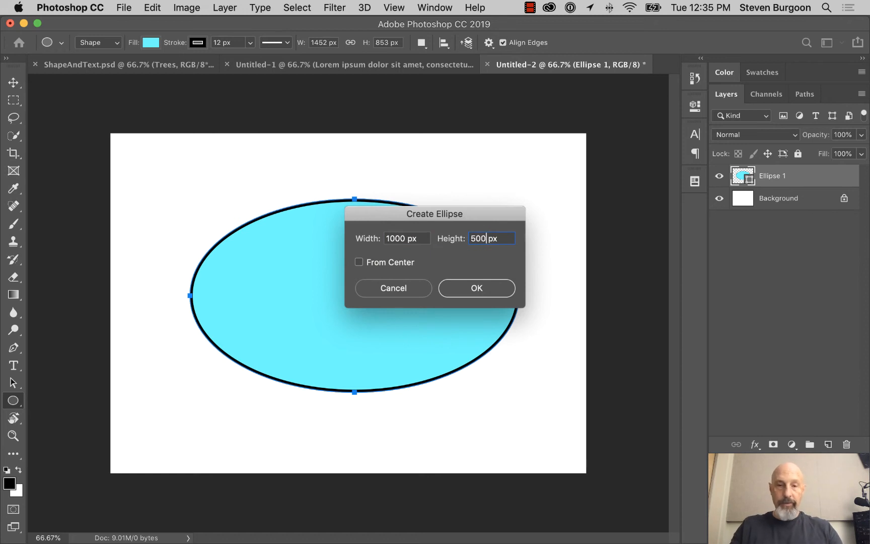
{"action": "left_click", "coordinate": [486, 290]}
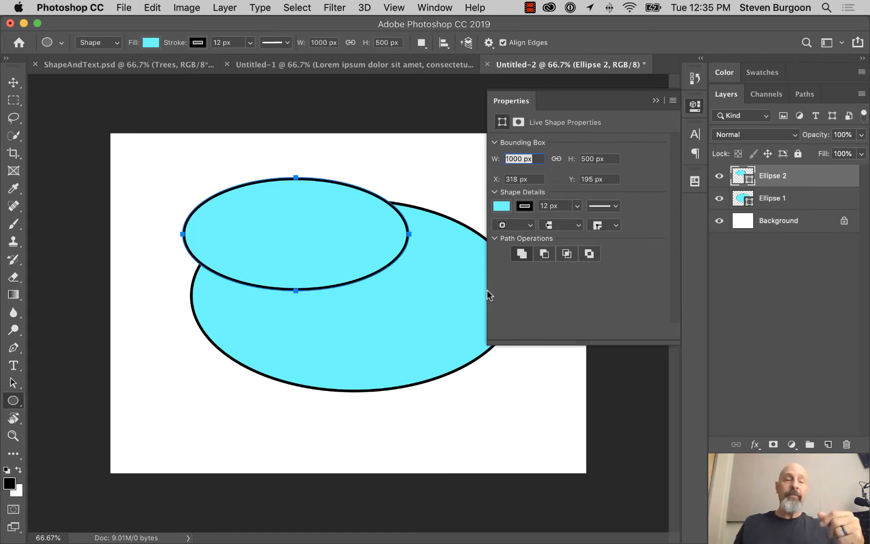
Create a third ellipse exactly 4 in wide and 2 in high, drawn from its center at the middle of the canvas's top edge.
{"action": "left_click", "coordinate": [376, 166]}
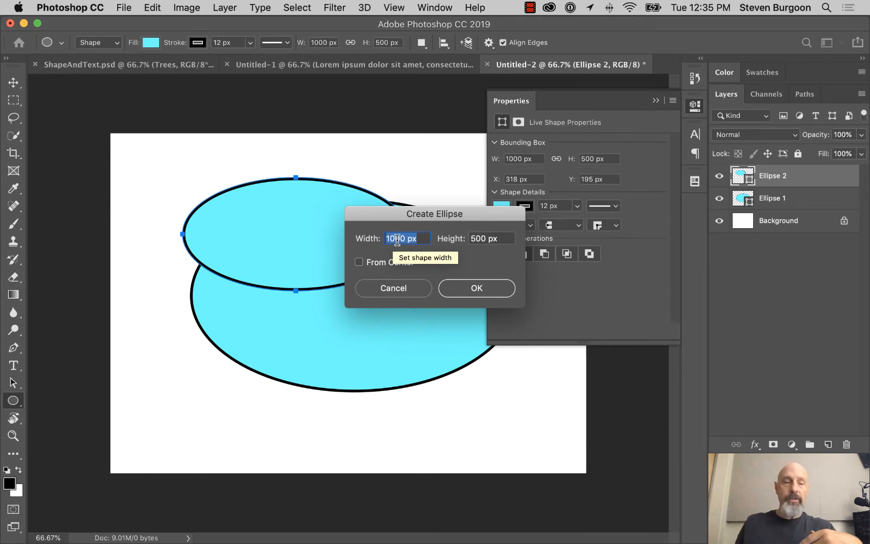
{"action": "left_click_drag", "start_coordinate": [407, 238], "coordinate": [373, 240]}
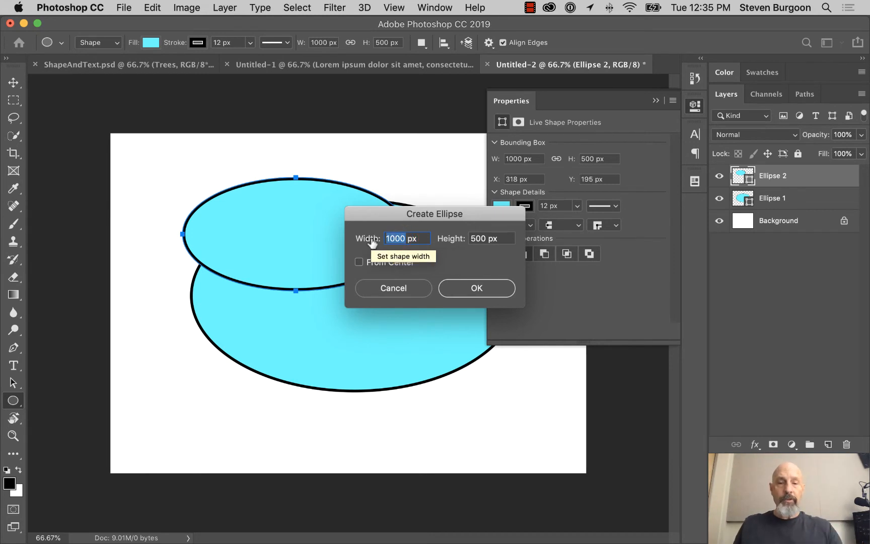
{"action": "type", "text": "4"}
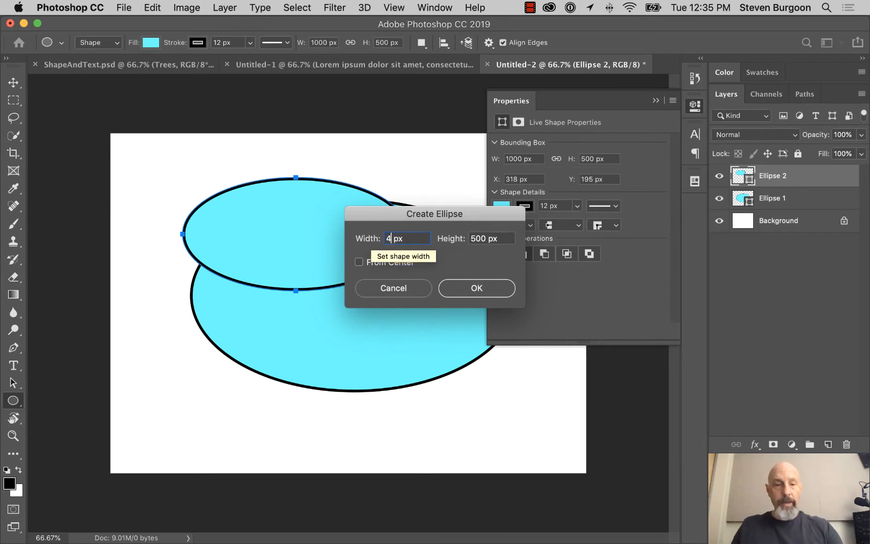
{"action": "left_click", "coordinate": [399, 239]}
{"action": "double_click", "coordinate": [399, 239]}
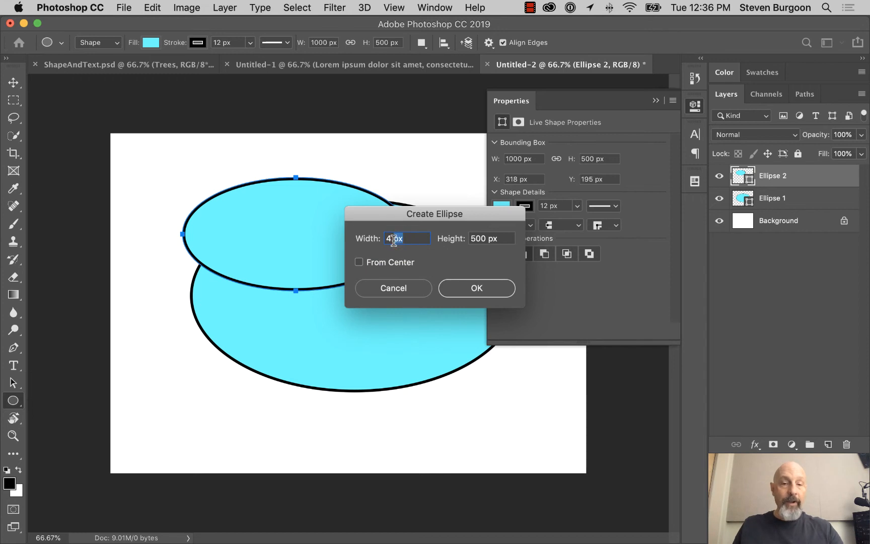
{"action": "left_click", "coordinate": [391, 267]}
{"action": "type", "text": "in"}
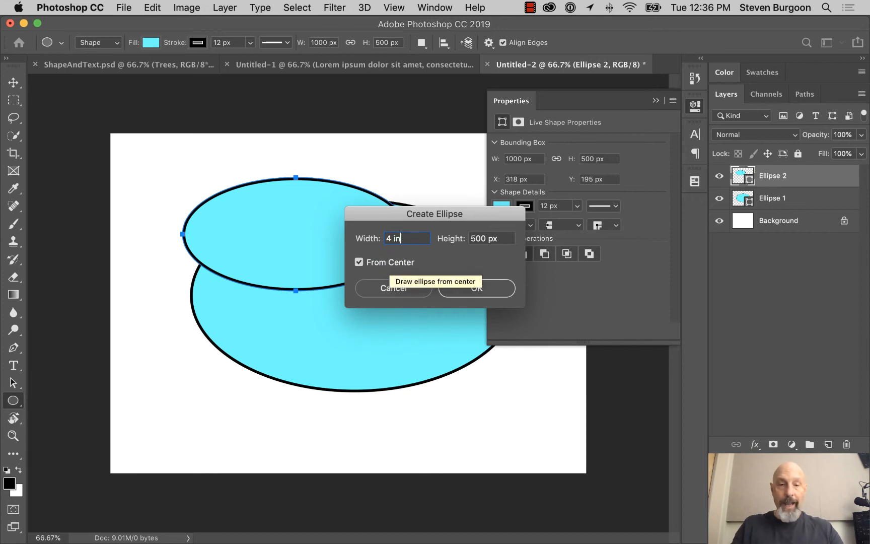
{"action": "left_click", "coordinate": [483, 236]}
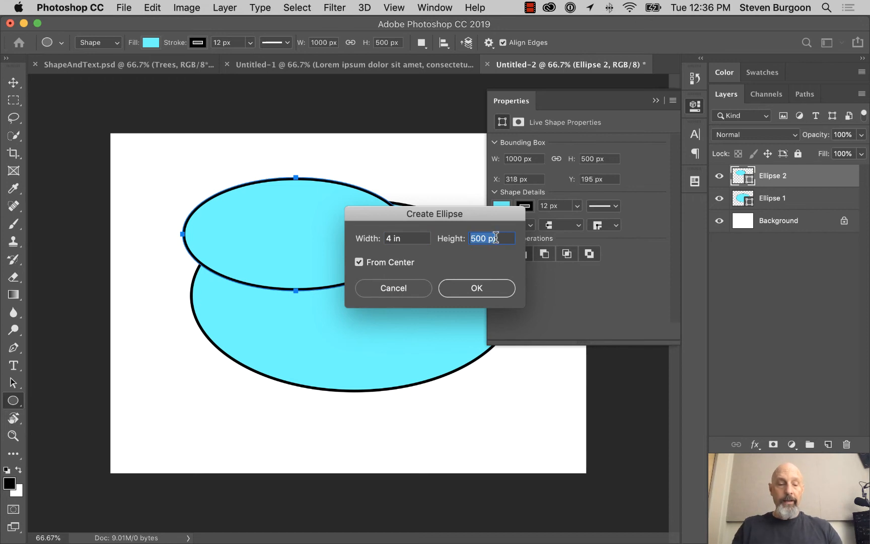
{"action": "type", "text": "2 in"}
{"action": "left_click", "coordinate": [476, 288]}
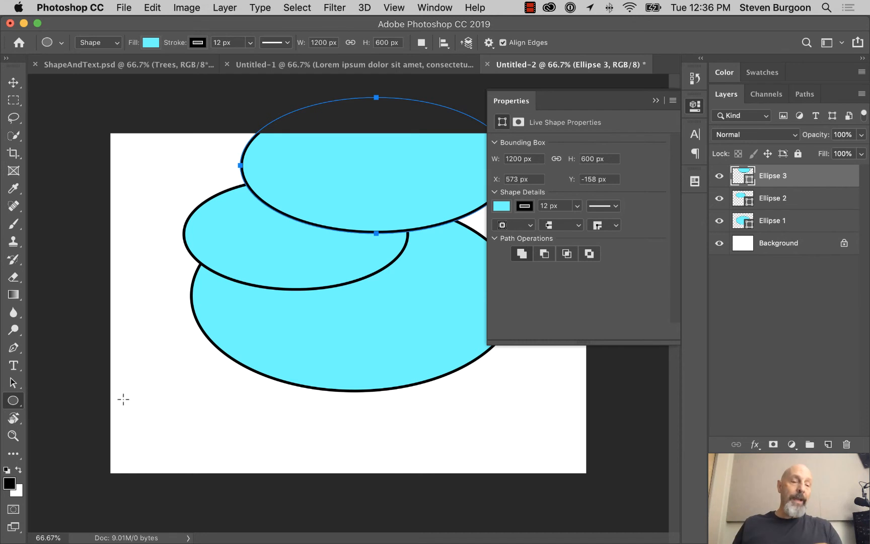
Draw a rectangle about 1119 px wide and 711 px high over the canvas's lower left and fill it with orange-red.
{"action": "left_click", "coordinate": [13, 400]}
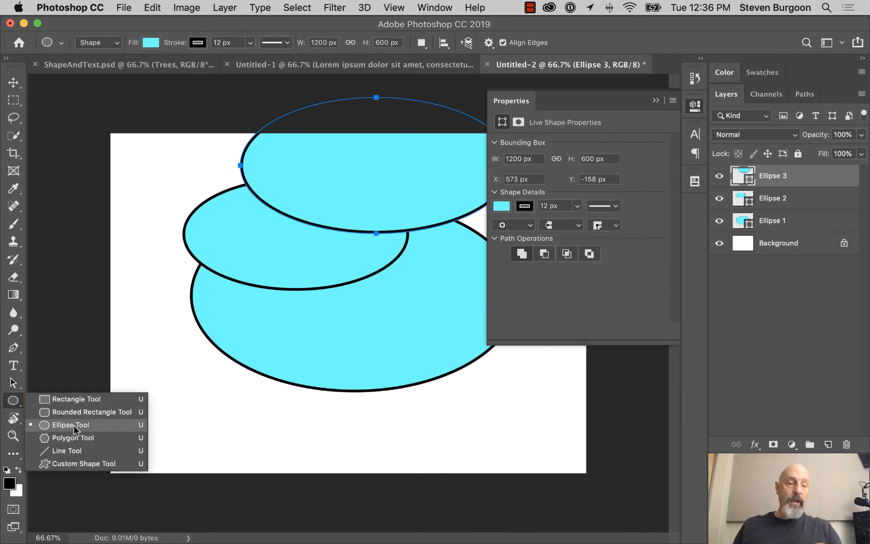
{"action": "left_click", "coordinate": [79, 400]}
{"action": "left_click_drag", "start_coordinate": [156, 269], "coordinate": [408, 429]}
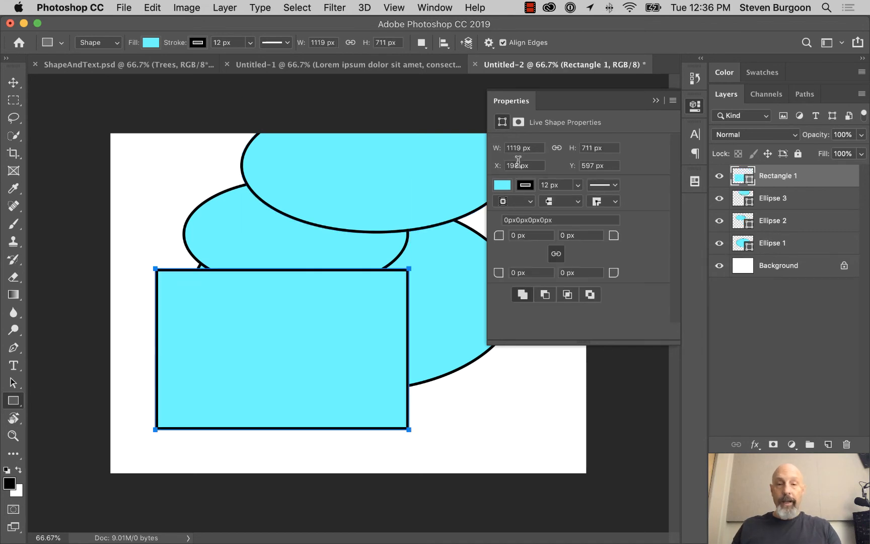
{"action": "left_click", "coordinate": [503, 188]}
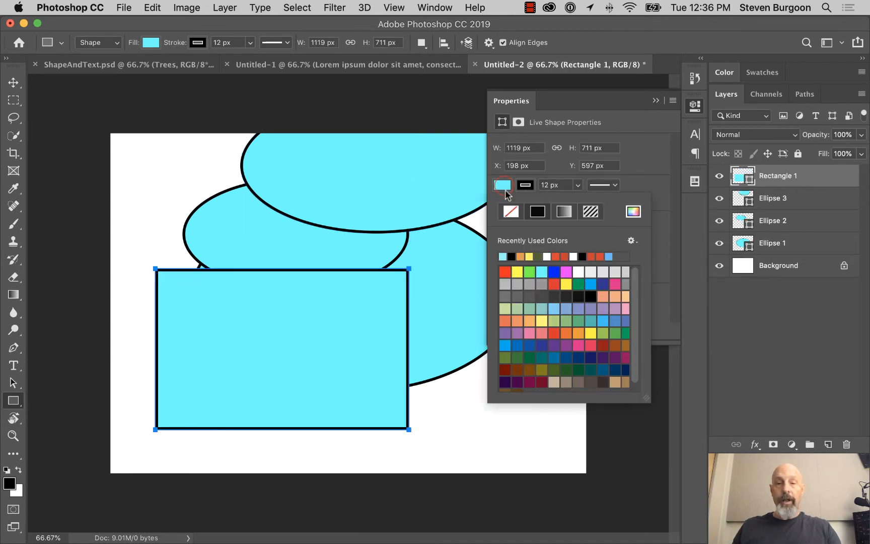
{"action": "left_click", "coordinate": [564, 257]}
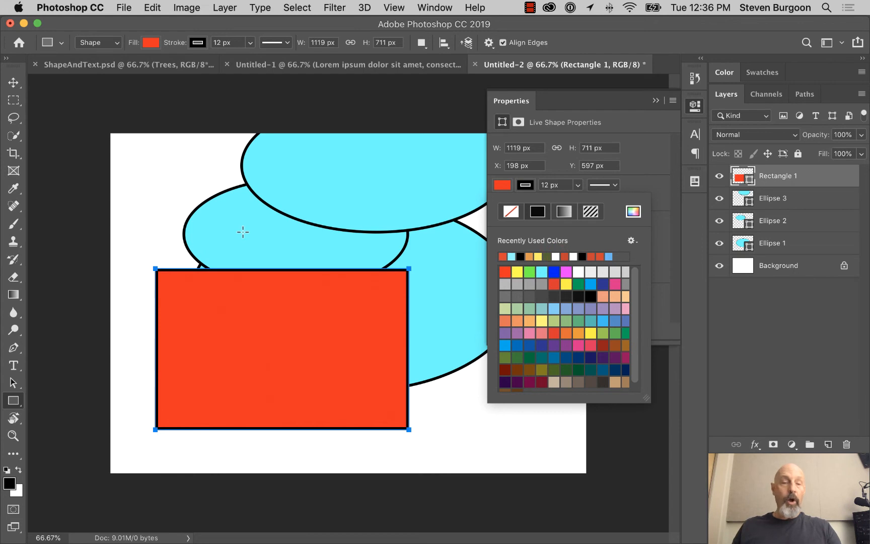
Look at the exact-size options for a new rectangle, cancel them, and collapse the shape properties.
{"action": "left_click", "coordinate": [177, 183]}
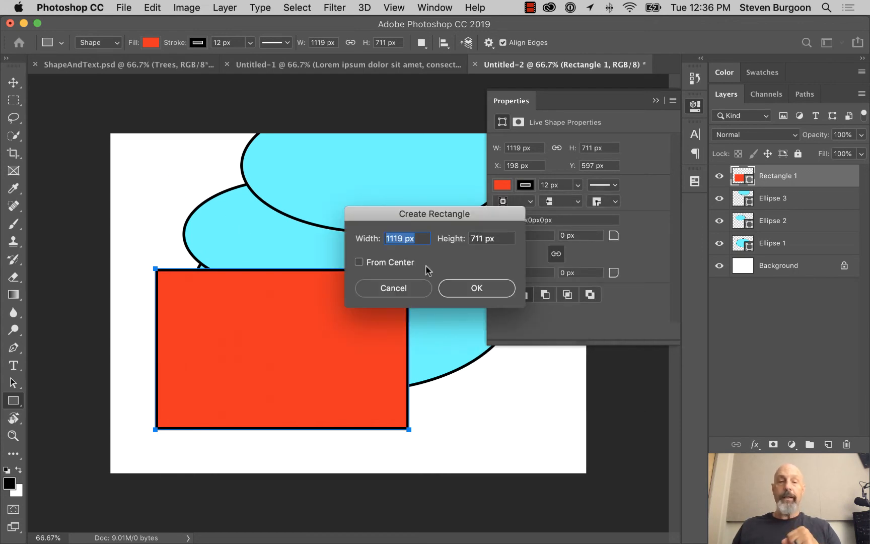
{"action": "left_click", "coordinate": [400, 290]}
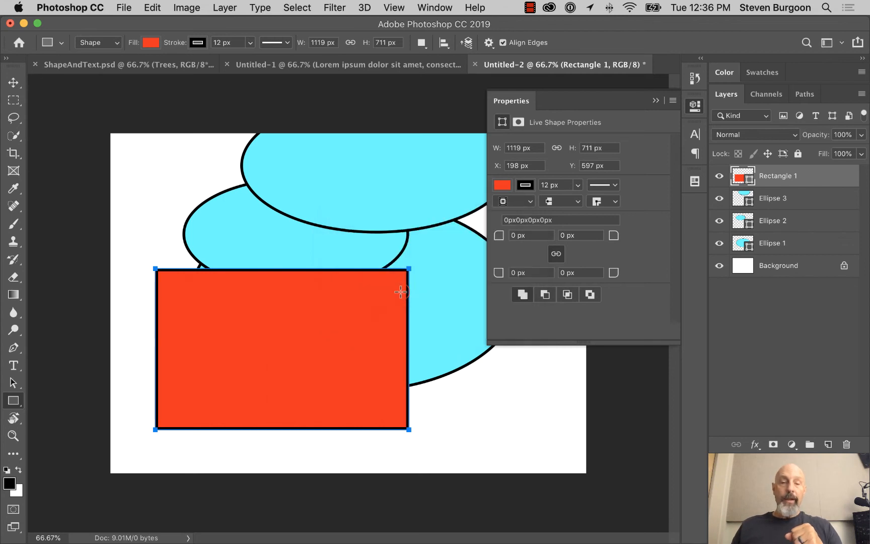
{"action": "left_click", "coordinate": [656, 100]}
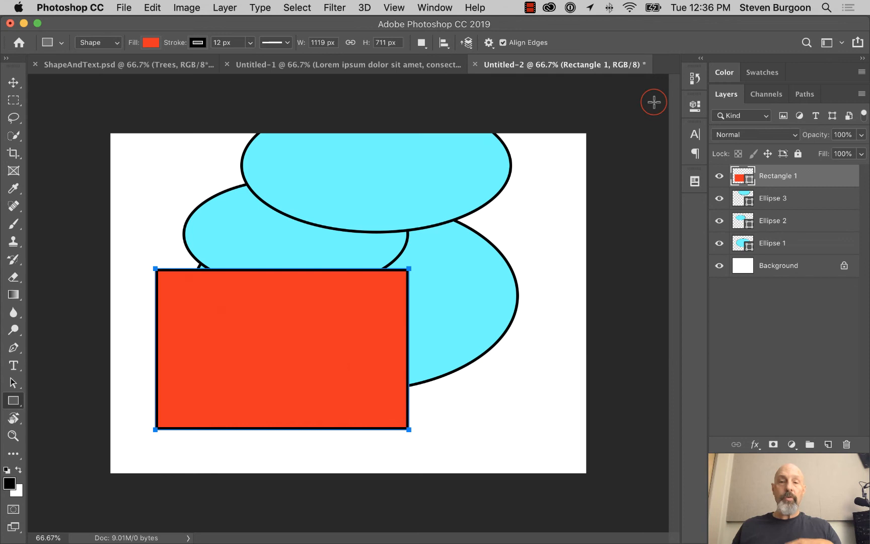
Move Ellipse 3 down until it lies fully on the canvas, and shift Ellipse 2 slightly up and to the right.
{"action": "left_click", "coordinate": [13, 83]}
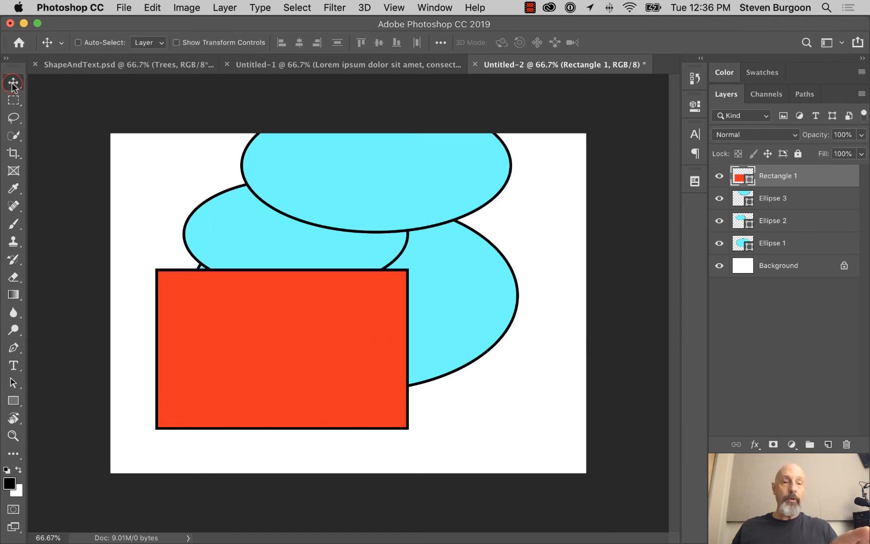
{"action": "left_click", "coordinate": [786, 199]}
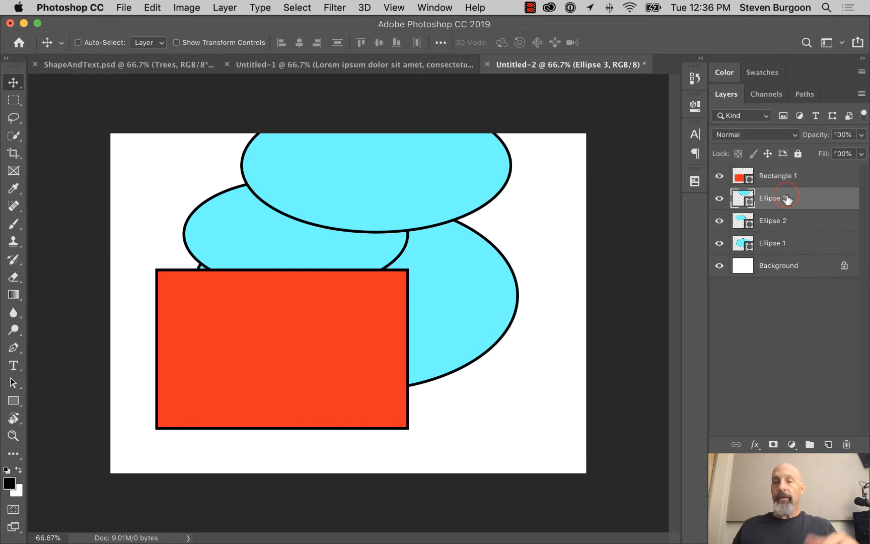
{"action": "left_click_drag", "start_coordinate": [396, 208], "coordinate": [397, 275]}
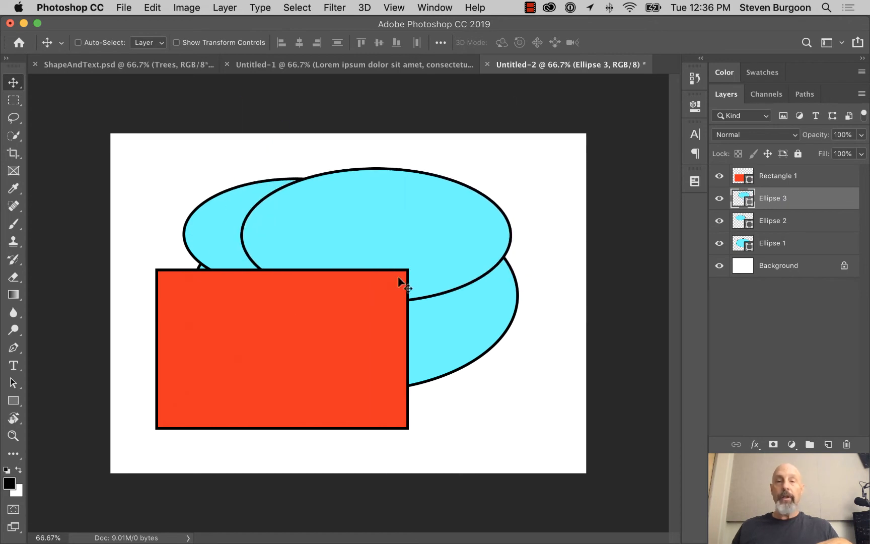
{"action": "left_click", "coordinate": [788, 221]}
{"action": "left_click_drag", "start_coordinate": [372, 232], "coordinate": [397, 212]}
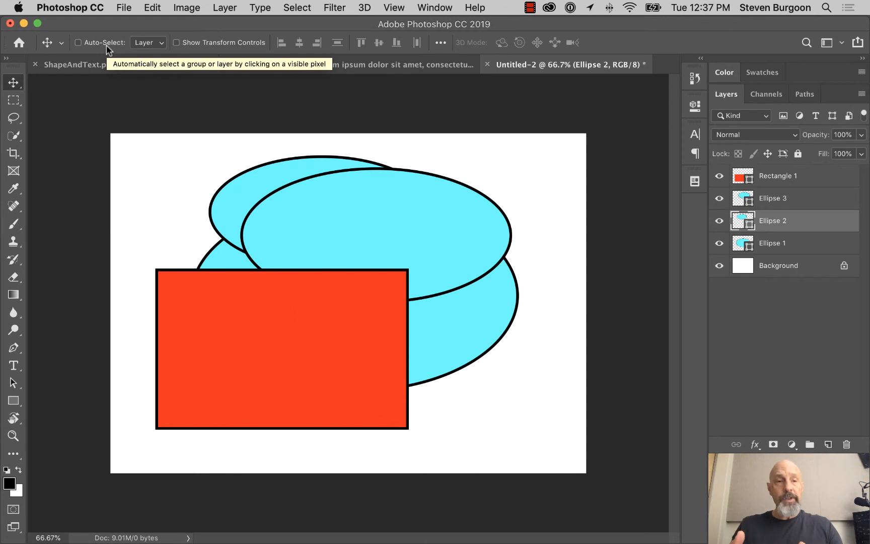
Enable Auto-Select for the Move tool, pick the ellipses and the rectangle directly on the canvas, and disable Auto-Select again.
{"action": "left_click", "coordinate": [78, 43]}
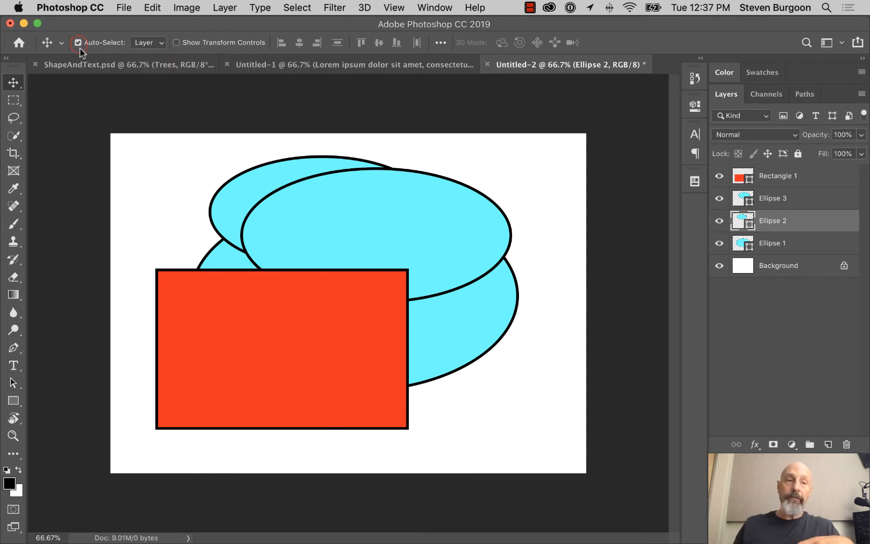
{"action": "left_click", "coordinate": [269, 174]}
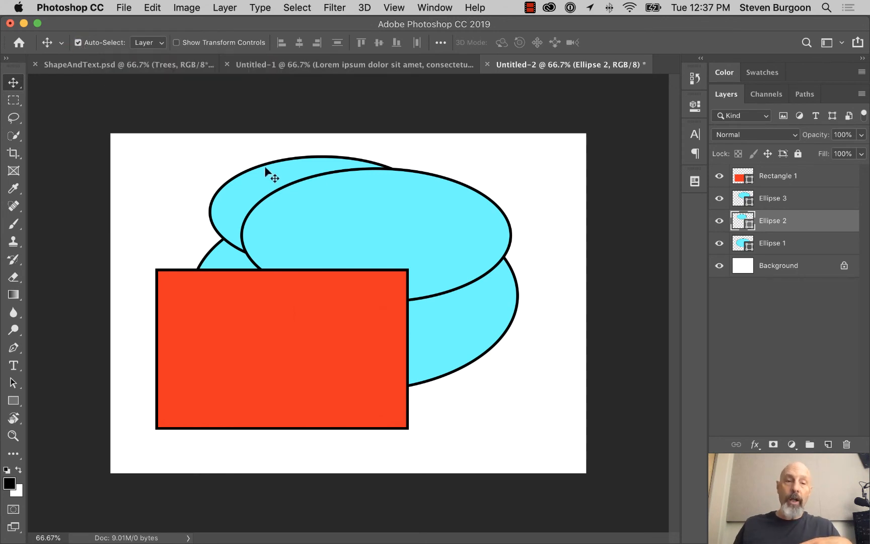
{"action": "left_click", "coordinate": [437, 234]}
{"action": "left_click", "coordinate": [469, 322]}
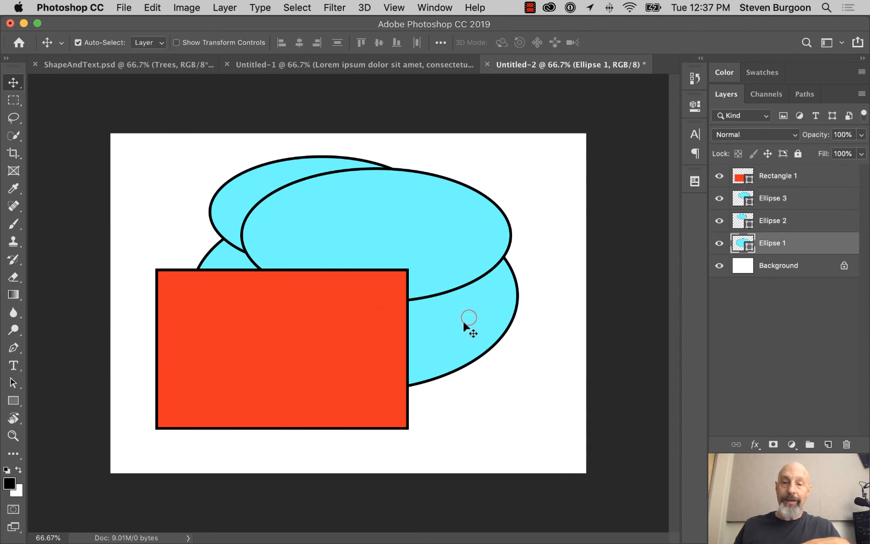
{"action": "left_click", "coordinate": [314, 361]}
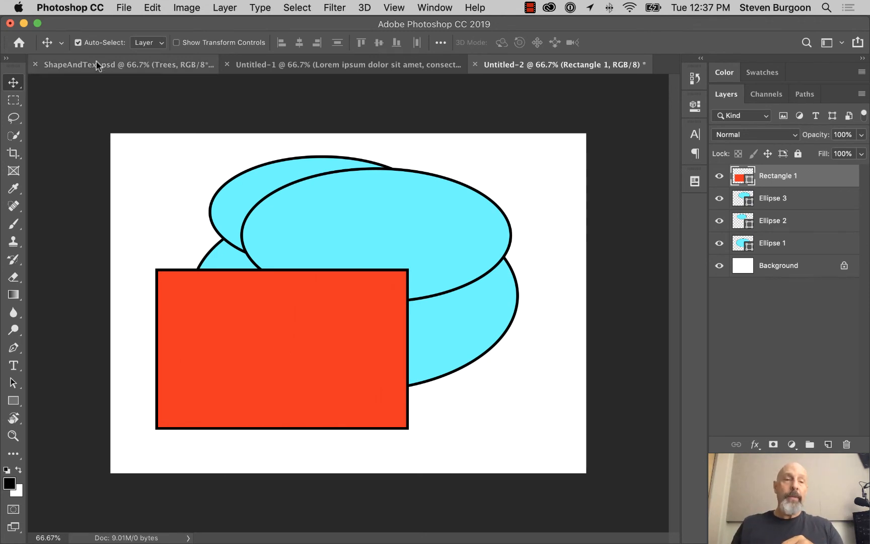
{"action": "left_click", "coordinate": [78, 43]}
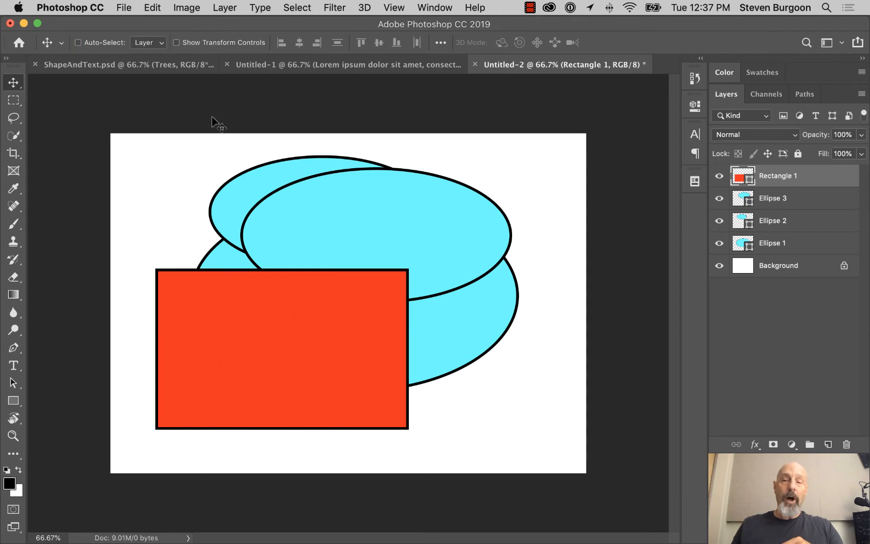
Select the ellipse layers one by one, and move Ellipse 3 down and left so it sits partly behind the red rectangle.
{"action": "left_click", "coordinate": [806, 201]}
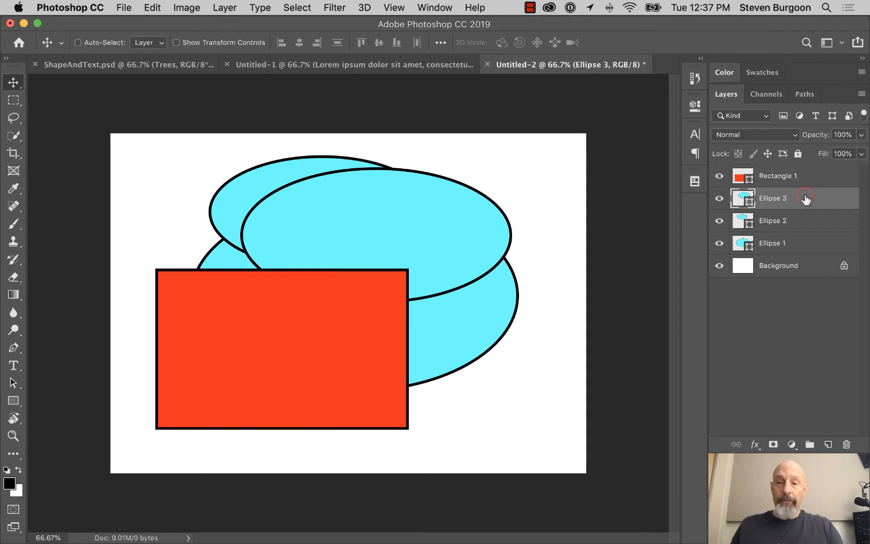
{"action": "left_click", "coordinate": [798, 224]}
{"action": "left_click", "coordinate": [796, 242]}
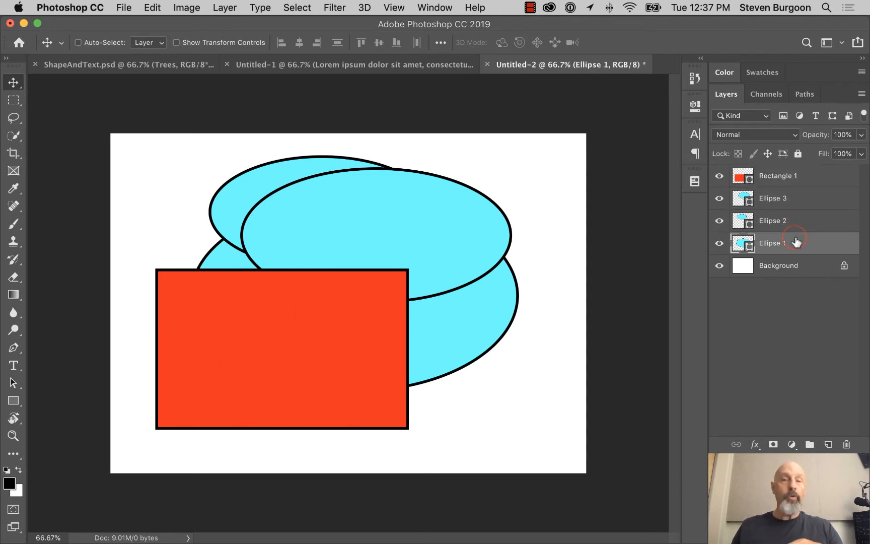
{"action": "left_click", "coordinate": [786, 200]}
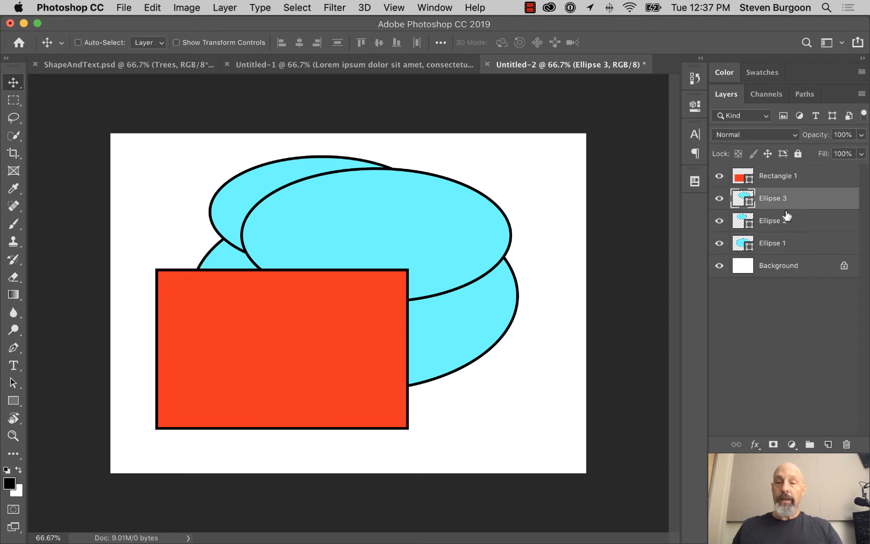
{"action": "left_click_drag", "start_coordinate": [365, 220], "coordinate": [448, 195]}
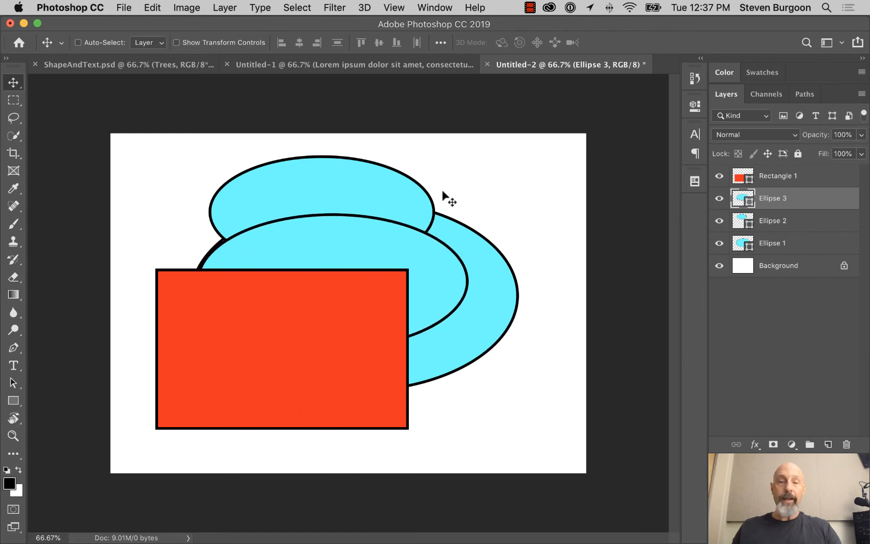
Move the red rectangle up to overlap the ellipses and place its layer directly below Ellipse 3.
{"action": "left_click", "coordinate": [791, 182]}
{"action": "left_click_drag", "start_coordinate": [465, 388], "coordinate": [468, 319]}
{"action": "left_click_drag", "start_coordinate": [806, 176], "coordinate": [803, 208]}
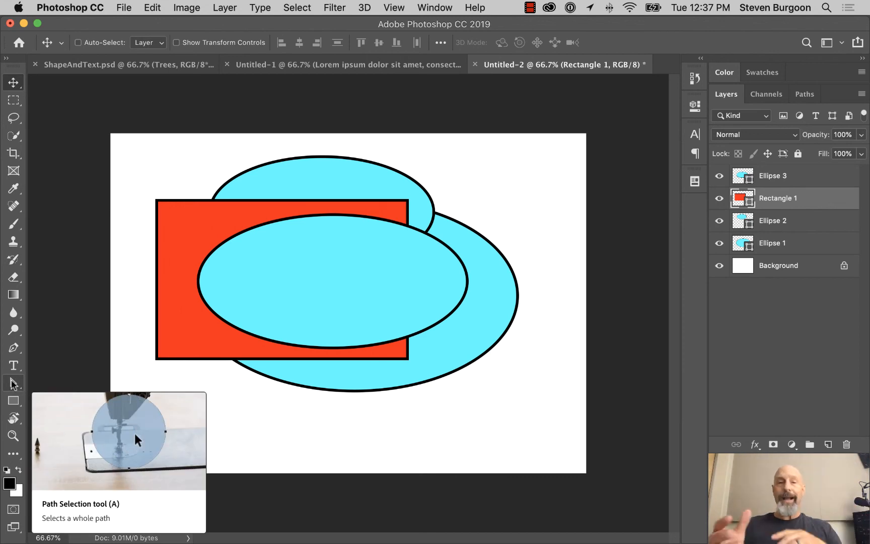
Free Transform Ellipse 3, enlarging it and rotating it slightly clockwise to an overall size of about 1329 px by 768 px.
{"action": "left_click", "coordinate": [800, 176]}
{"action": "key", "text": "super+t"}
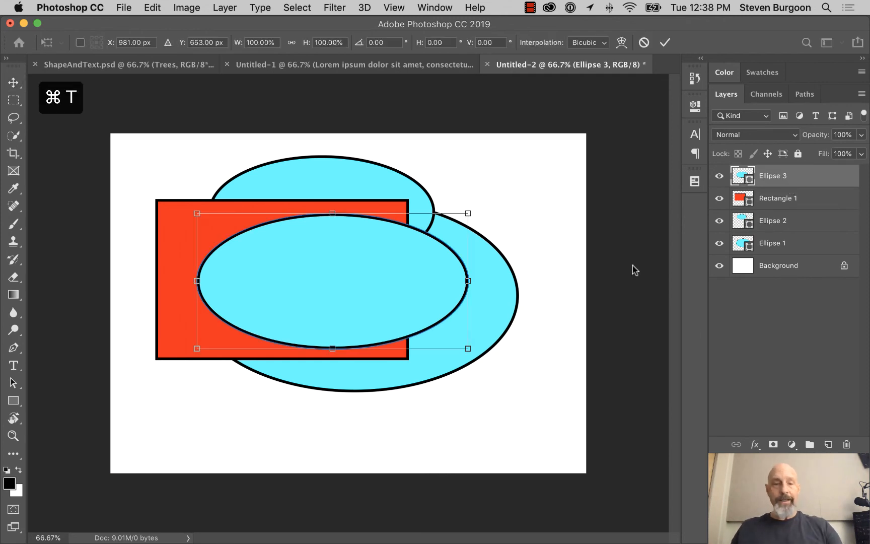
{"action": "left_click_drag", "start_coordinate": [467, 213], "coordinate": [538, 201]}
{"action": "key", "text": "Return"}
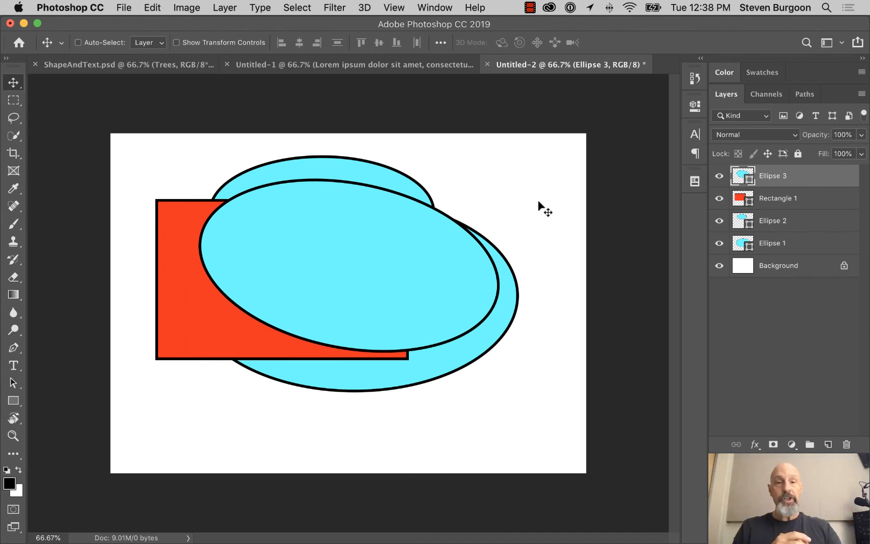
Select Ellipse 3's anchor points with the Direct Selection Tool and bend its upper edge by pulling the top anchor's right handle upward.
{"action": "left_click", "coordinate": [13, 383]}
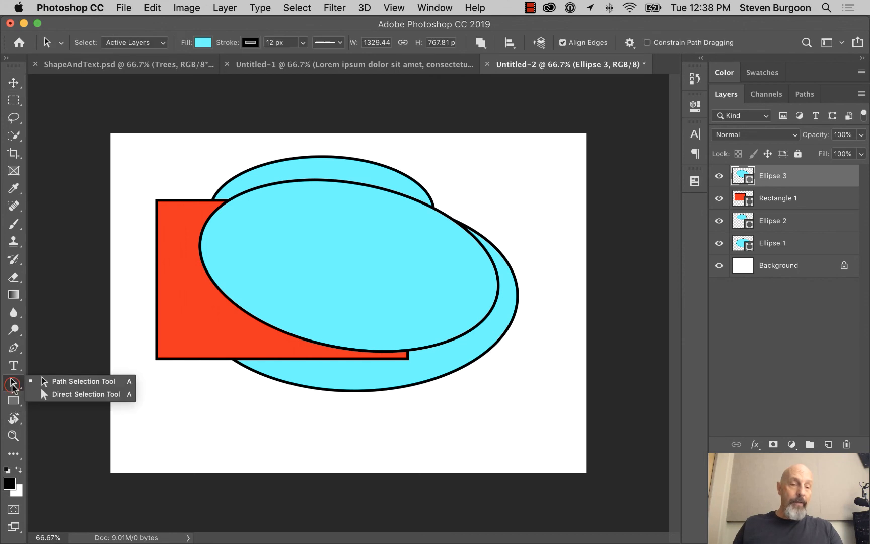
{"action": "left_click", "coordinate": [73, 397]}
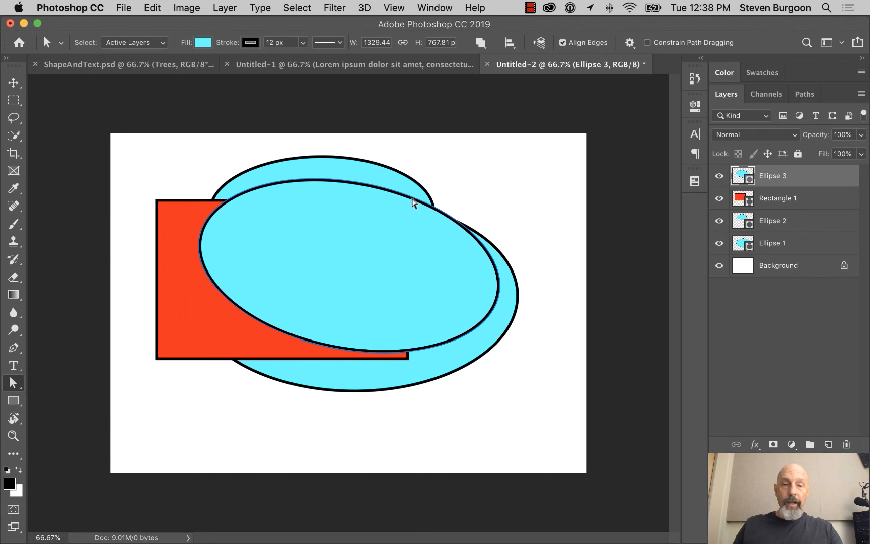
{"action": "left_click", "coordinate": [412, 203]}
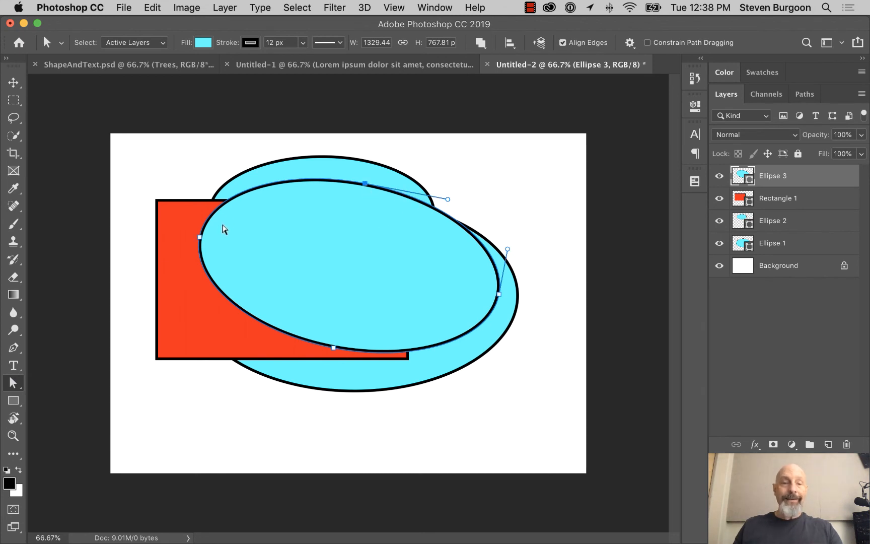
{"action": "left_click", "coordinate": [200, 236]}
{"action": "left_click", "coordinate": [333, 348]}
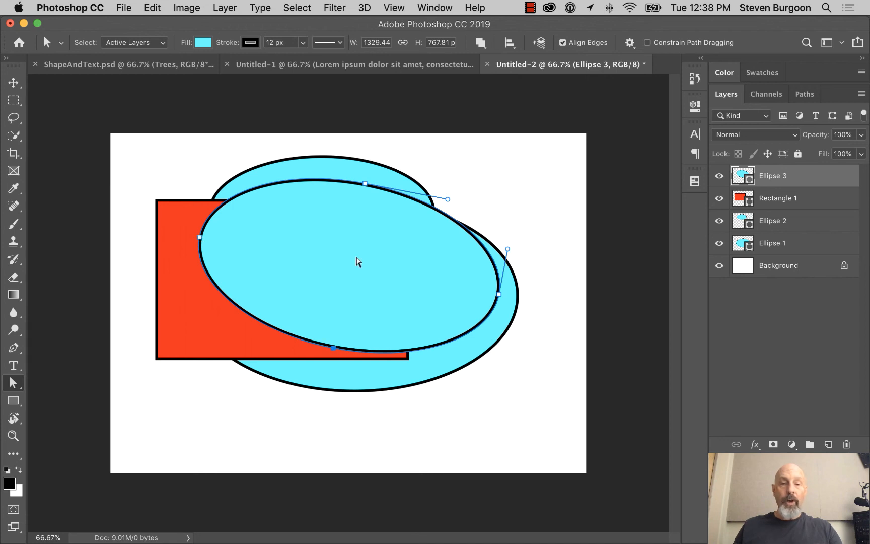
{"action": "left_click", "coordinate": [364, 184]}
{"action": "left_click_drag", "start_coordinate": [447, 199], "coordinate": [452, 140]}
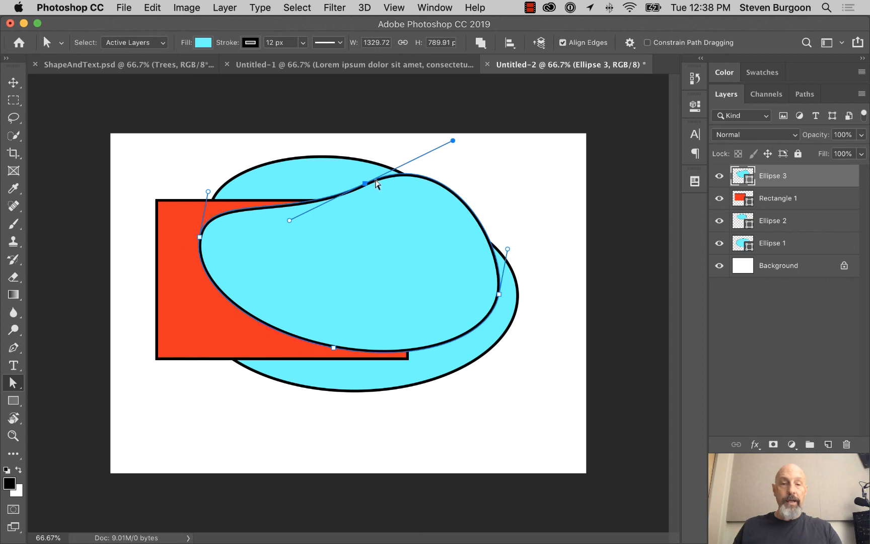
Reshape Ellipse 3 into an irregular blob by moving its top and bottom anchors down and its side anchors outward.
{"action": "left_click_drag", "start_coordinate": [367, 186], "coordinate": [375, 231]}
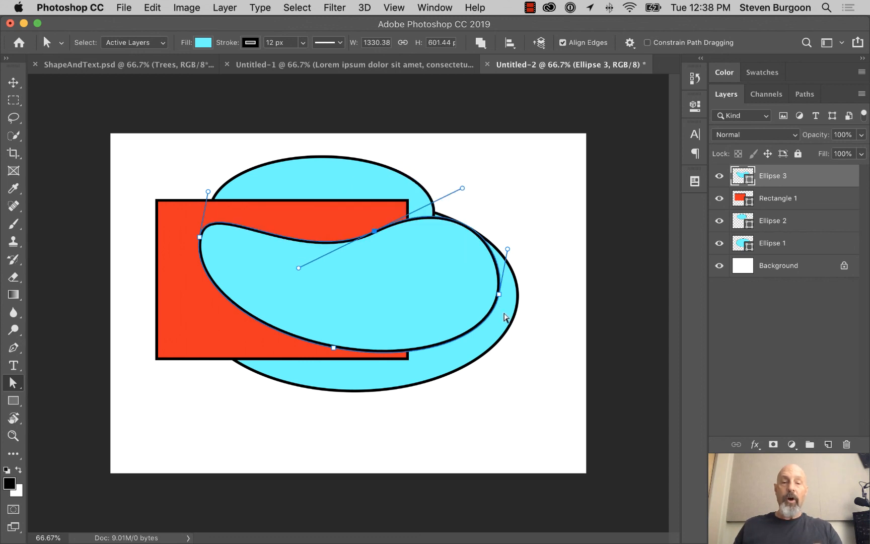
{"action": "left_click_drag", "start_coordinate": [499, 294], "coordinate": [533, 294]}
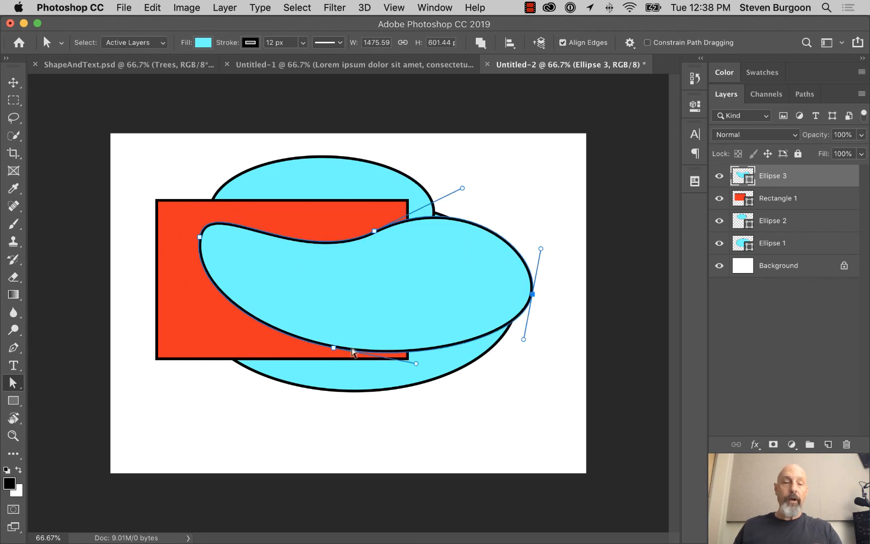
{"action": "left_click_drag", "start_coordinate": [333, 347], "coordinate": [322, 391]}
{"action": "left_click_drag", "start_coordinate": [201, 235], "coordinate": [180, 236]}
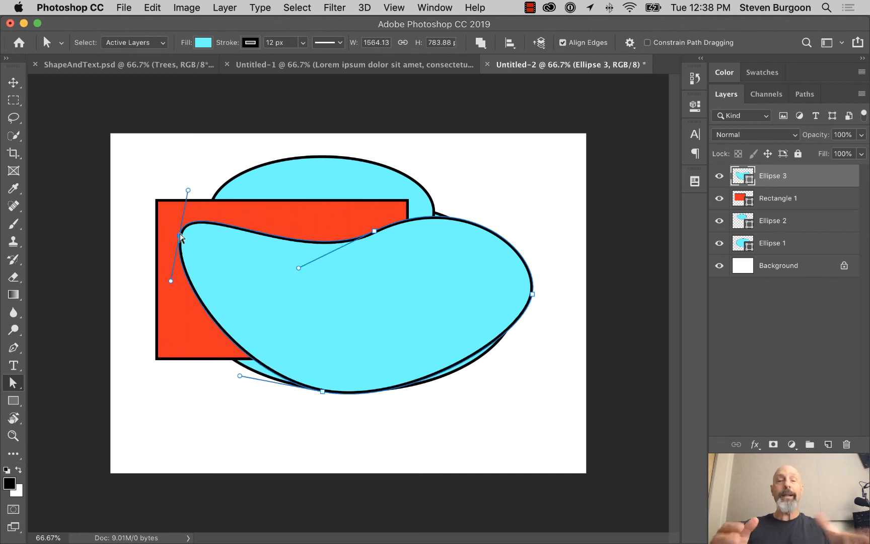